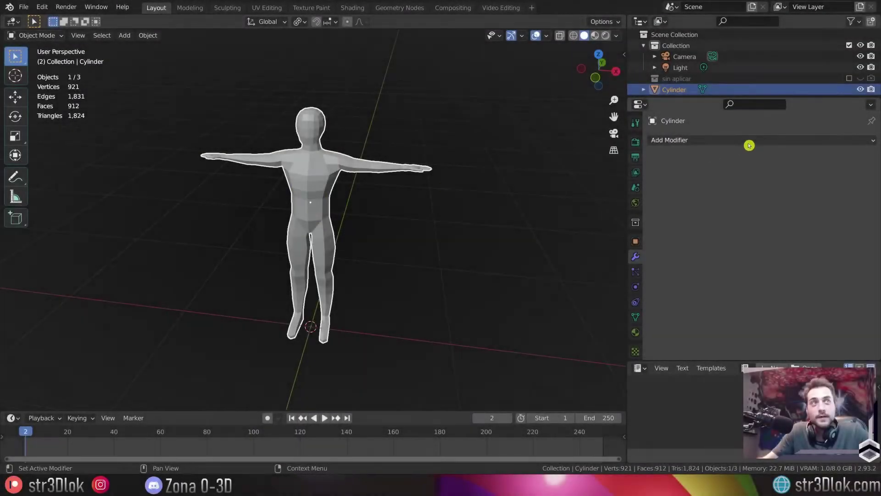
# Open the Add Modifier list for the low-poly figure in Modifier Properties.
pyautogui.click(752, 140)
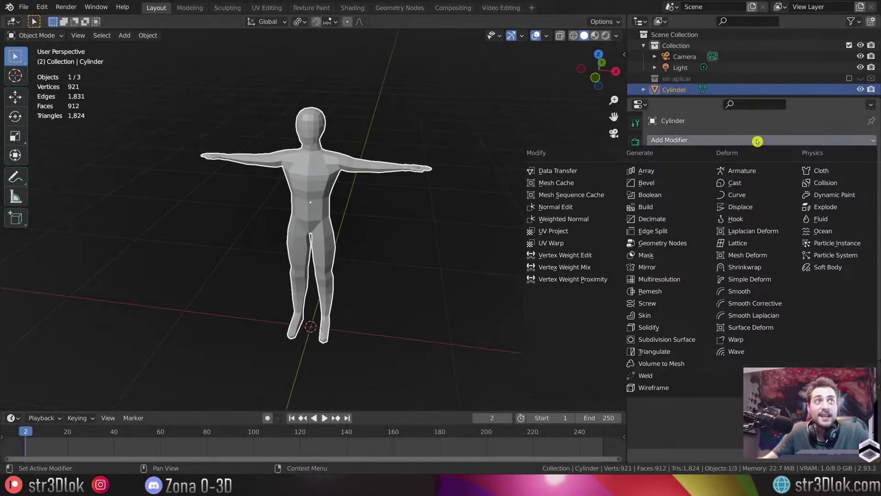
# Add a Cast modifier to the figure and orbit around its inflated, balloon-like body.
pyautogui.click(737, 180)
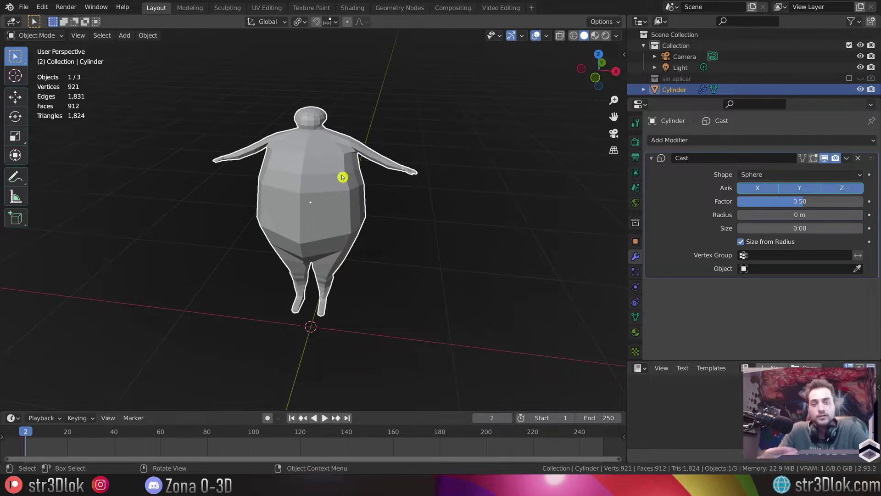
pyautogui.moveTo(323, 183)
pyautogui.mouseDown(button='middle')
pyautogui.moveTo(350, 181)
pyautogui.moveTo(323, 173)
pyautogui.moveTo(287, 144)
pyautogui.moveTo(289, 166)
pyautogui.moveTo(333, 179)
pyautogui.moveTo(312, 171)
pyautogui.mouseUp(button='middle')
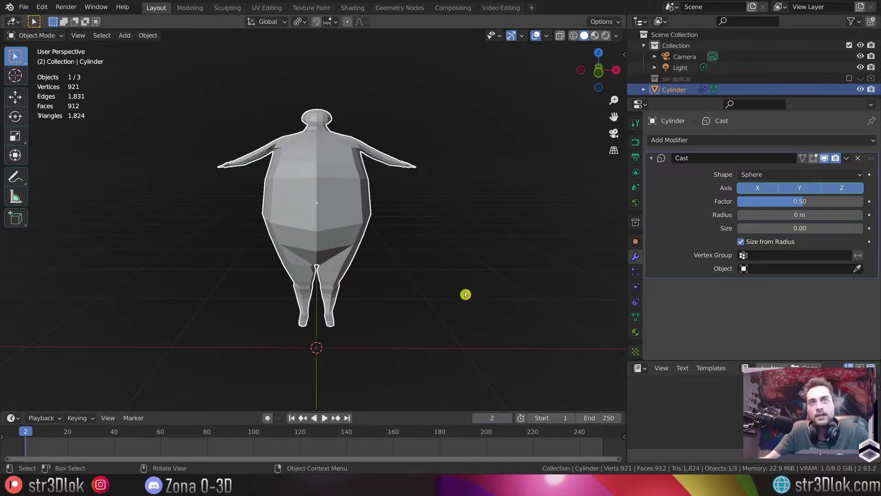
pyautogui.moveTo(466, 294); pyautogui.dragTo(440, 246, button='middle')
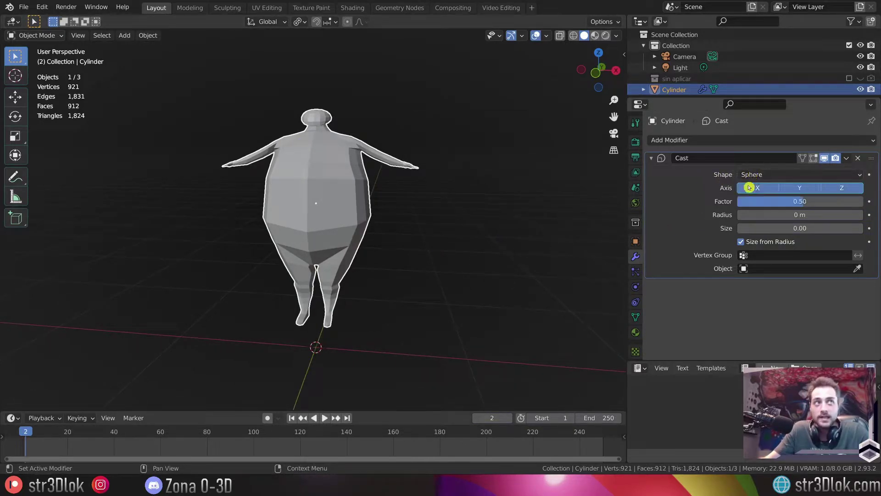
# Toggle the Cast Z and Y axes off and back on, then set Factor to 0.
pyautogui.moveTo(522, 191); pyautogui.dragTo(423, 203, button='middle')
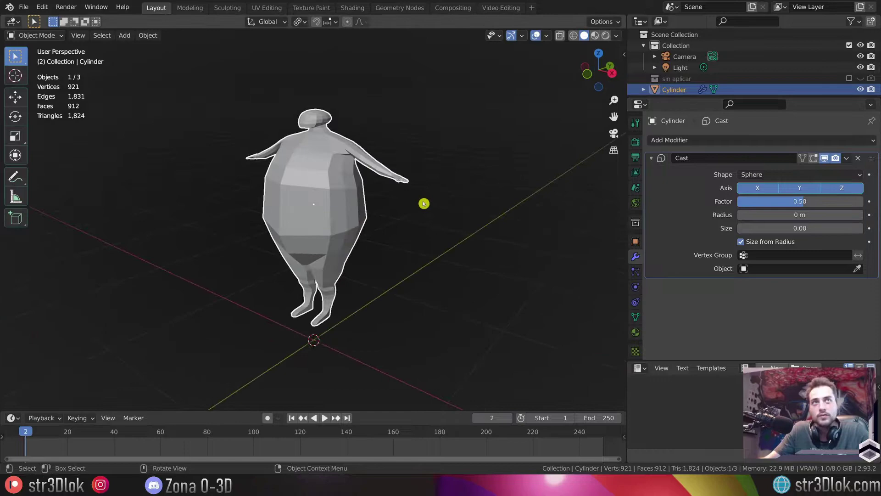
pyautogui.click(835, 189)
pyautogui.click(799, 192)
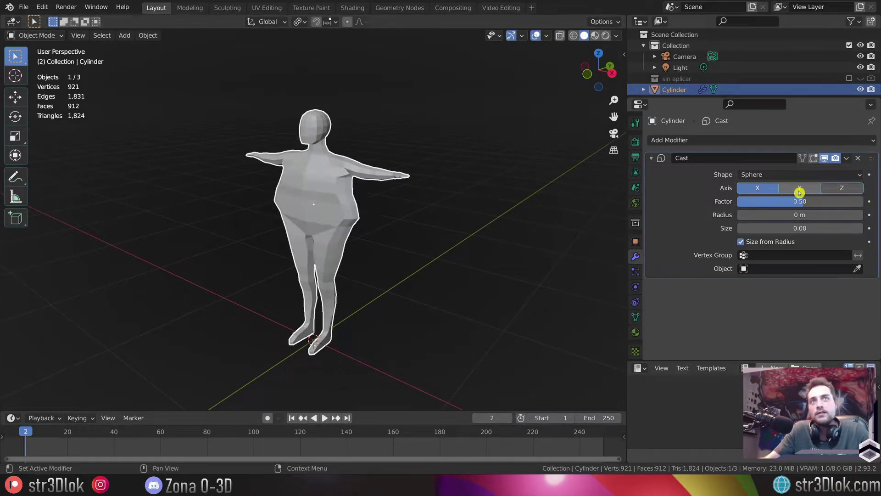
pyautogui.hotkey('ctrl', 'z')
pyautogui.hotkey('ctrl', 'z')
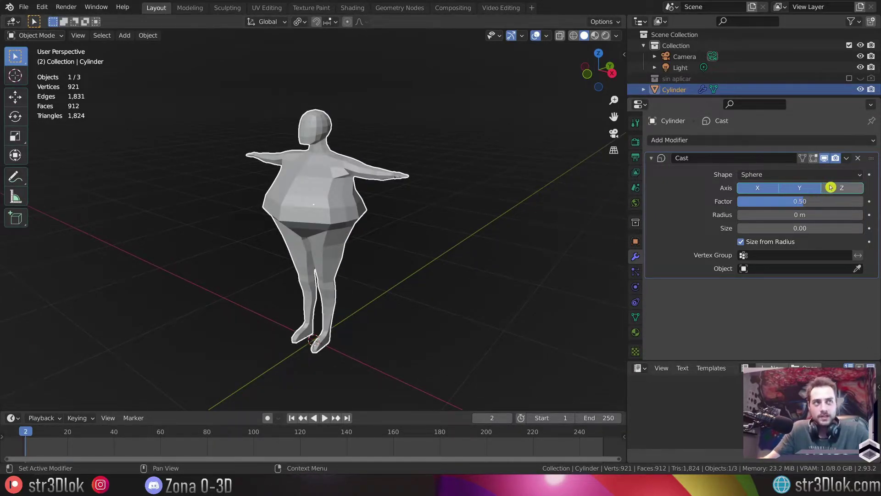
pyautogui.click(831, 187)
pyautogui.moveTo(445, 190); pyautogui.dragTo(453, 190, button='middle')
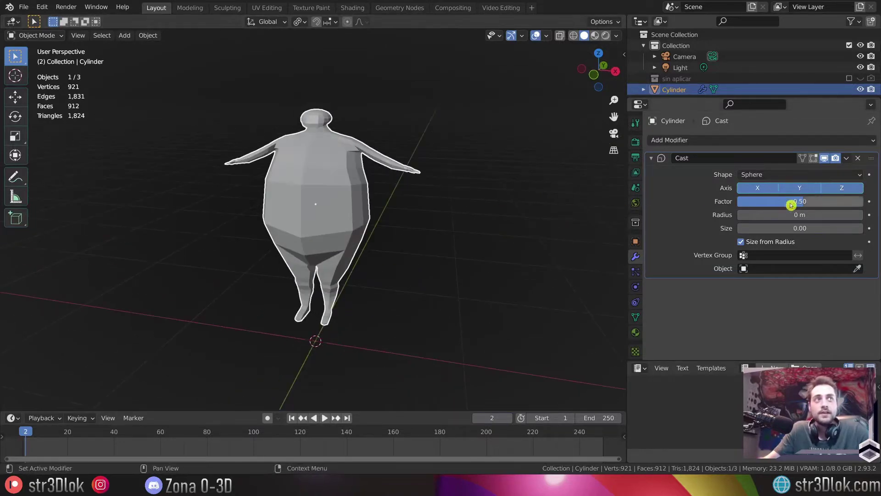
pyautogui.moveTo(806, 204); pyautogui.dragTo(789, 204)
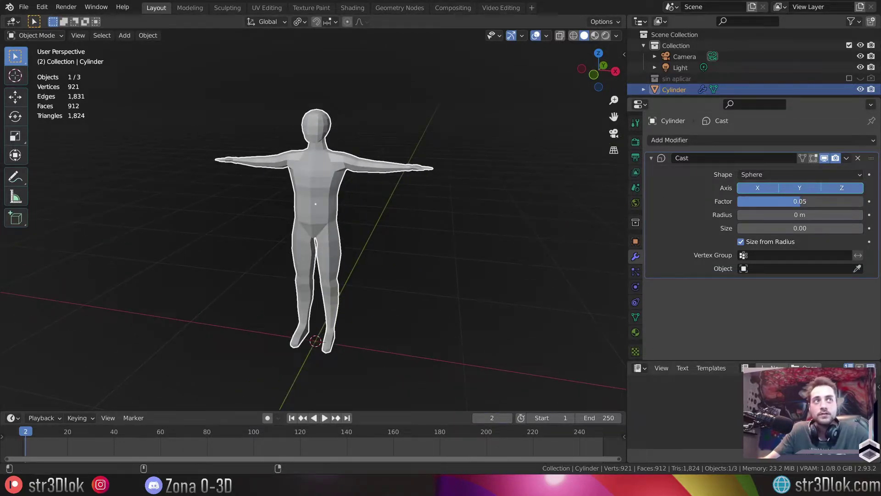
pyautogui.write('0')
pyautogui.click(699, 201)
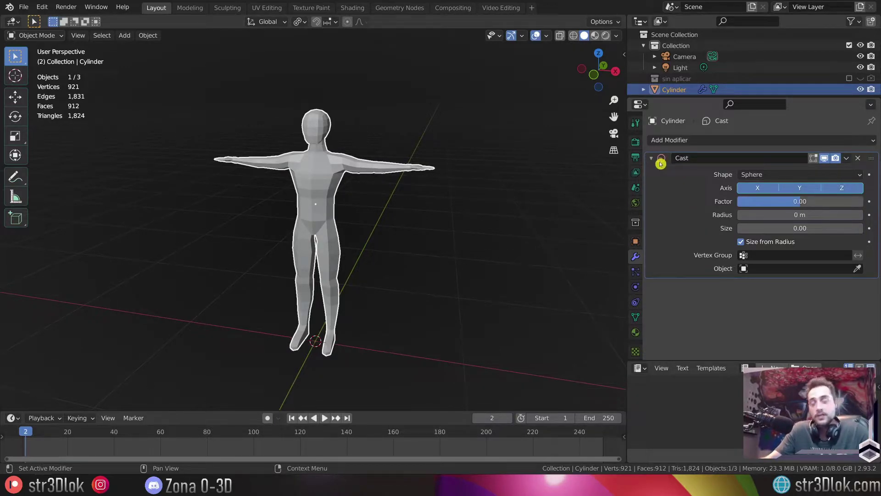
pyautogui.click(798, 201)
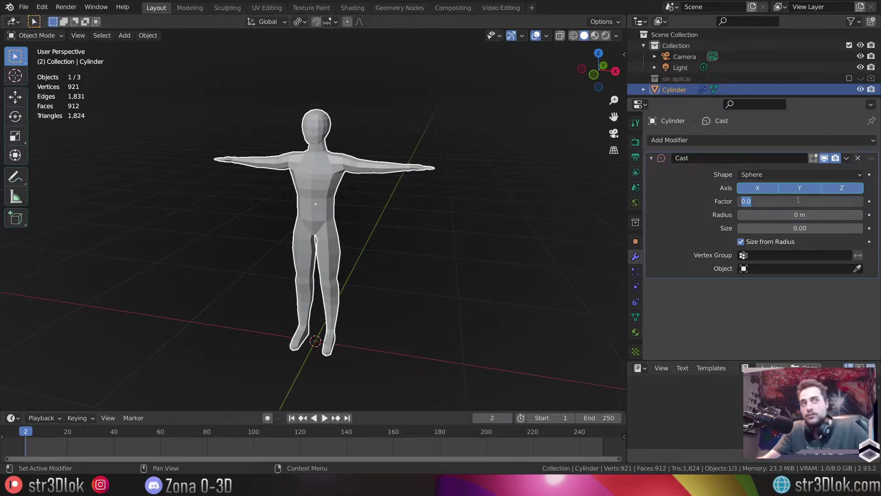
pyautogui.click(731, 206)
pyautogui.moveTo(800, 202)
pyautogui.mouseDown()
pyautogui.moveTo(739, 202)
pyautogui.moveTo(807, 203)
pyautogui.mouseUp()
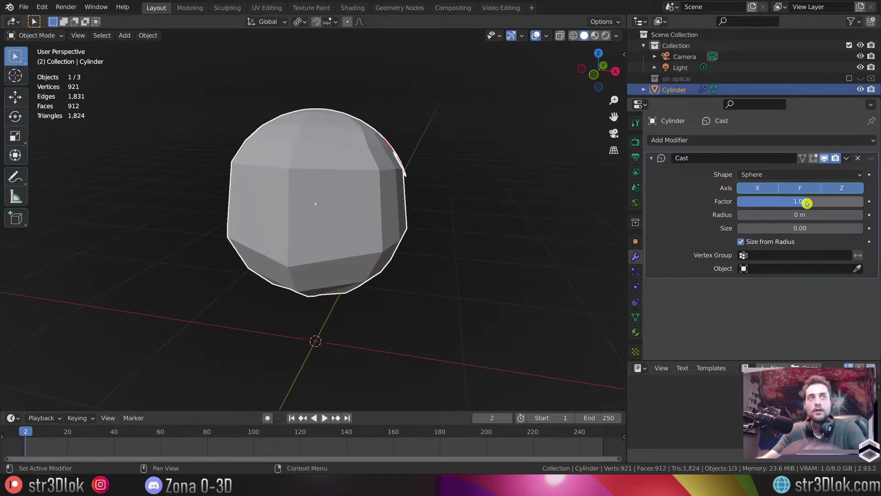
pyautogui.moveTo(393, 195); pyautogui.dragTo(395, 183, button='middle')
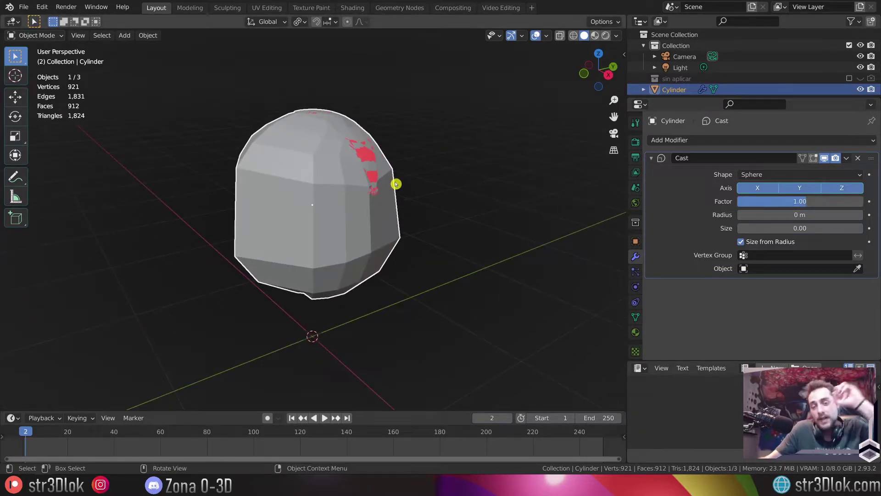
pyautogui.moveTo(787, 201); pyautogui.dragTo(818, 201)
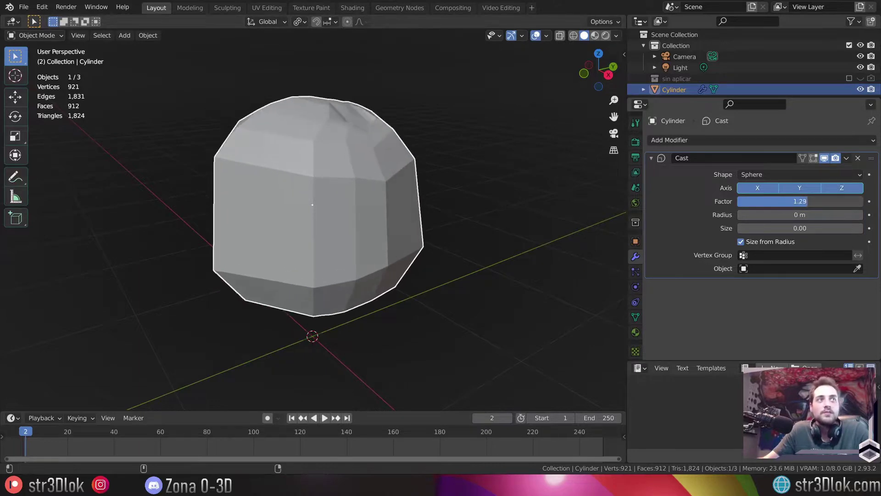
pyautogui.scroll(-5, 256, 195)
pyautogui.moveTo(256, 195); pyautogui.dragTo(305, 199, button='middle')
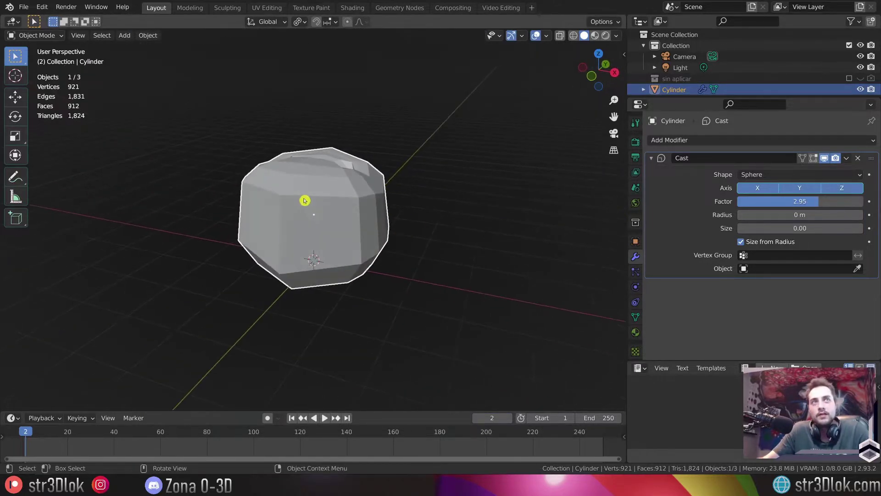
pyautogui.click(794, 203)
pyautogui.write('0')
pyautogui.press('Return')
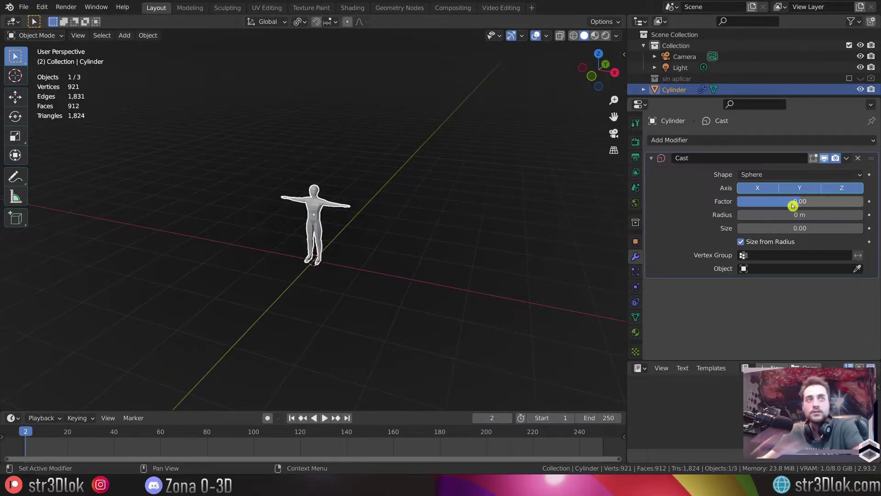
pyautogui.scroll(5, 390, 237)
pyautogui.scroll(3, 390, 237)
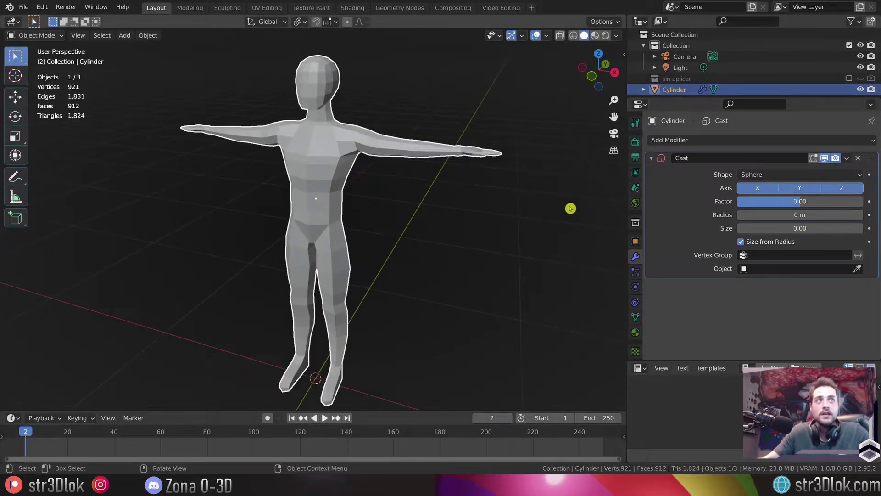
pyautogui.click(768, 175)
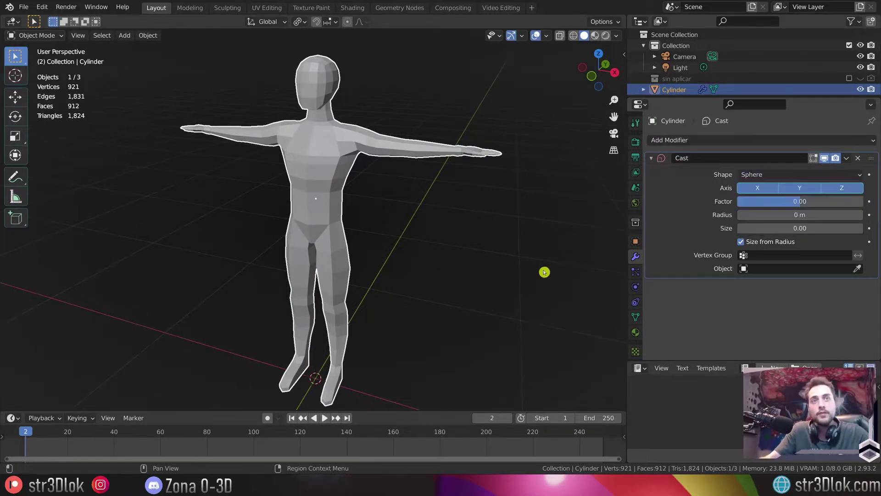
pyautogui.scroll(-4, 281, 236)
# Move the cube aside, give it a Cast modifier at factor -2.43, and shade it smooth.
pyautogui.press('s')
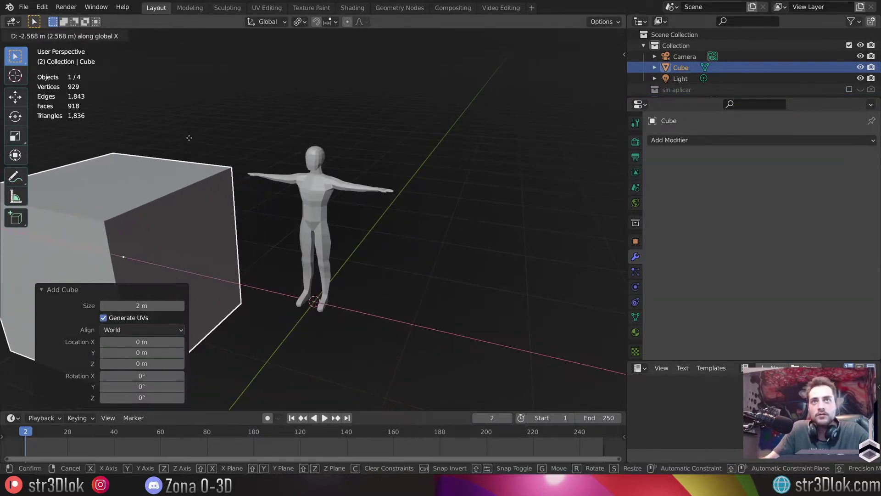
pyautogui.click(720, 141)
pyautogui.click(734, 173)
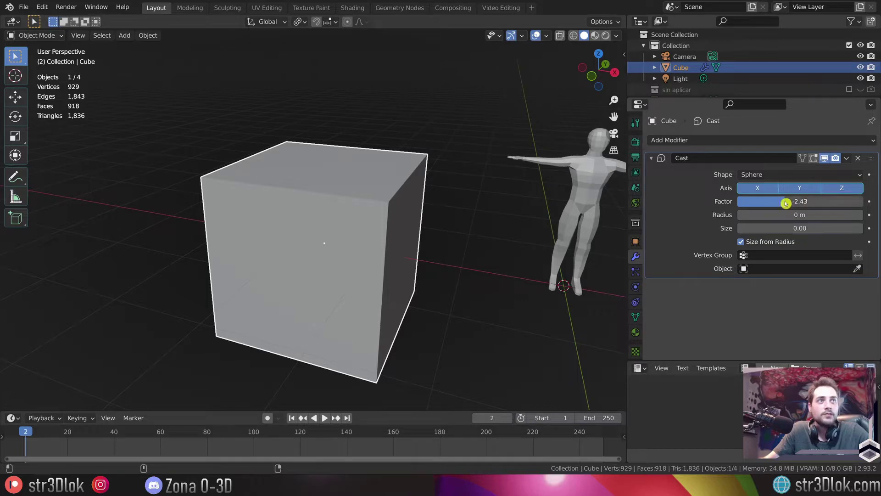
pyautogui.rightClick(330, 204)
pyautogui.click(330, 203)
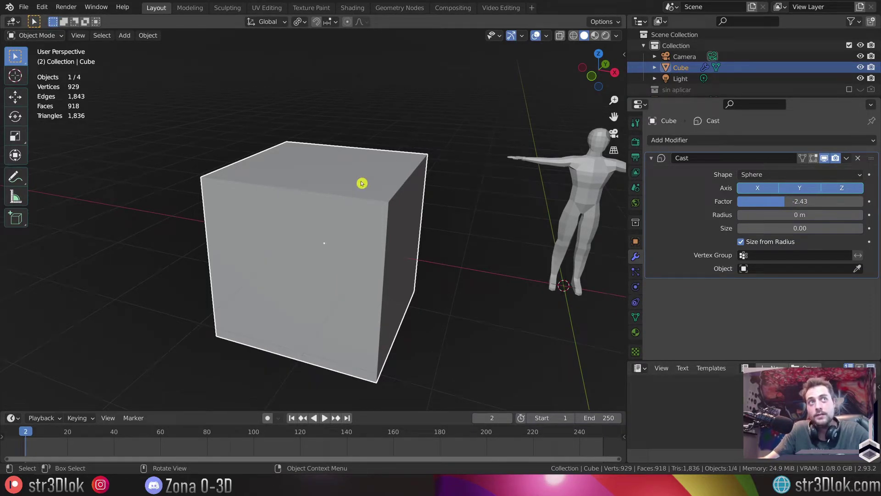
# Subdivide the cube's mesh twice so it pinches into a concave star shape.
pyautogui.press('Tab')
pyautogui.rightClick(280, 180)
pyautogui.click(275, 182)
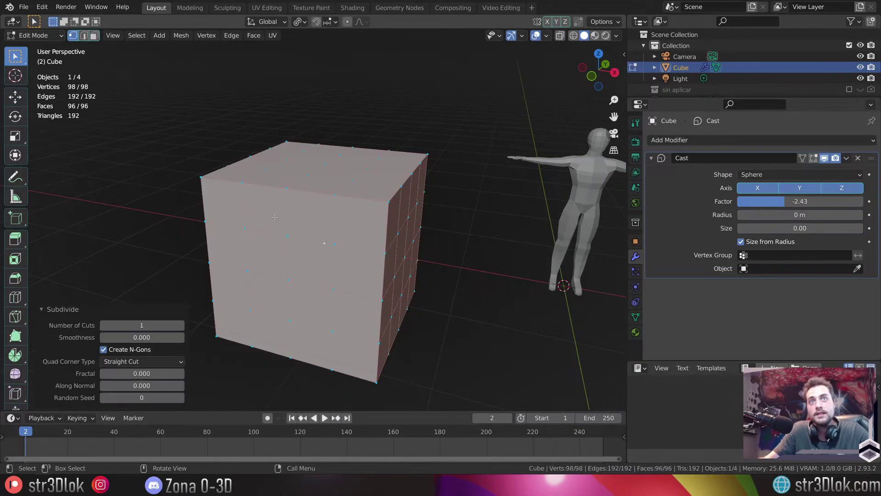
pyautogui.rightClick(275, 217)
pyautogui.click(276, 218)
pyautogui.press('Tab')
# Raise the cube's Cast factor from -2.43 to 3.98.
pyautogui.moveTo(335, 206)
pyautogui.mouseDown(button='middle')
pyautogui.moveTo(318, 210)
pyautogui.moveTo(348, 209)
pyautogui.mouseUp(button='middle')
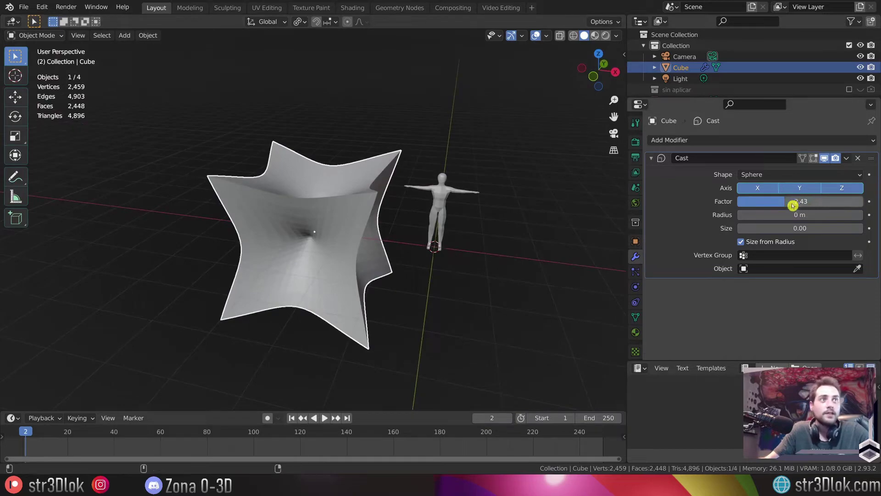
pyautogui.moveTo(792, 205); pyautogui.dragTo(823, 205)
pyautogui.moveTo(519, 206)
pyautogui.mouseDown(button='middle')
pyautogui.moveTo(250, 226)
pyautogui.moveTo(338, 200)
pyautogui.moveTo(505, 193)
pyautogui.mouseUp(button='middle')
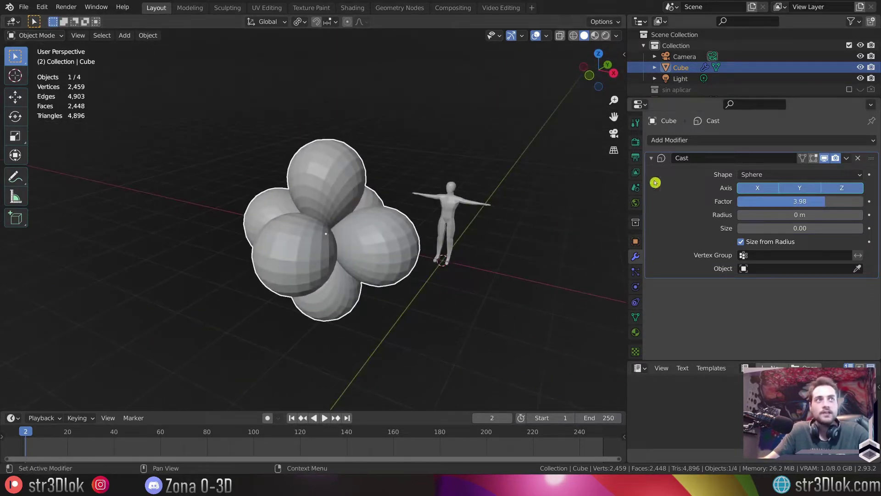
# Try Cylinder then Cuboid cast shapes, then remove the cube's Cast modifier.
pyautogui.click(755, 175)
pyautogui.click(754, 199)
pyautogui.click(769, 175)
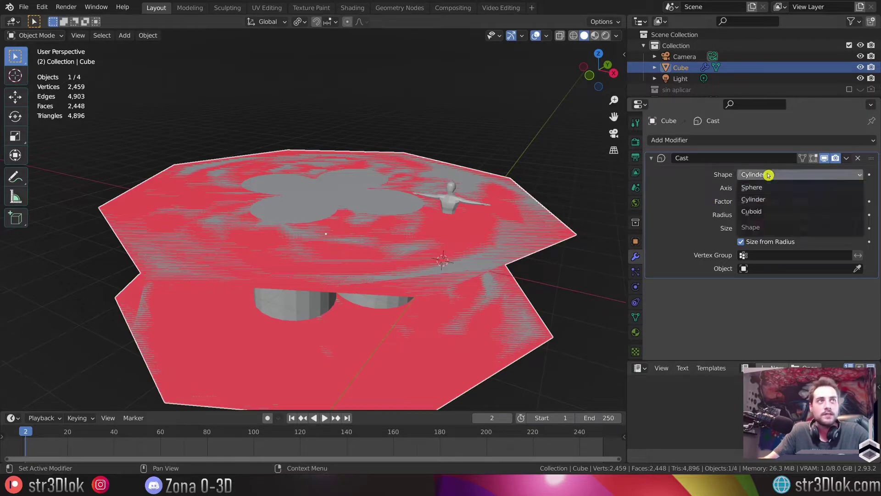
pyautogui.click(751, 211)
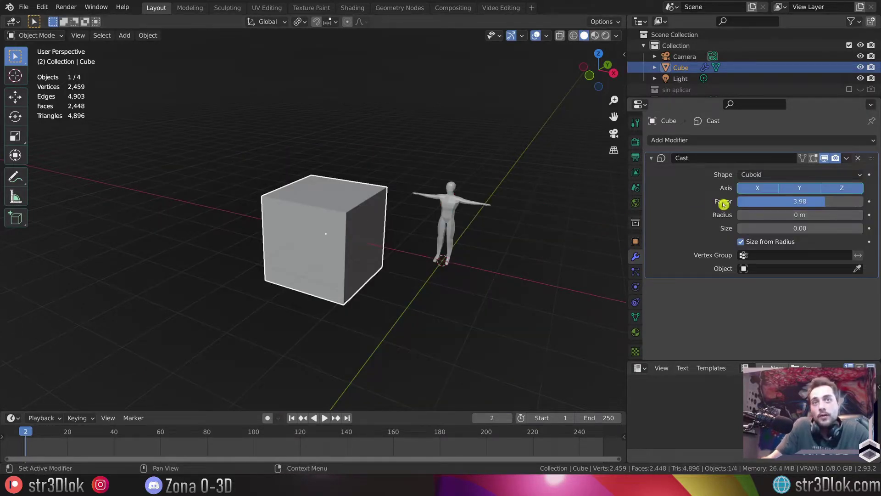
pyautogui.click(858, 158)
# Delete the cube, then reselect and frame the human figure.
pyautogui.press('x')
pyautogui.click(354, 231)
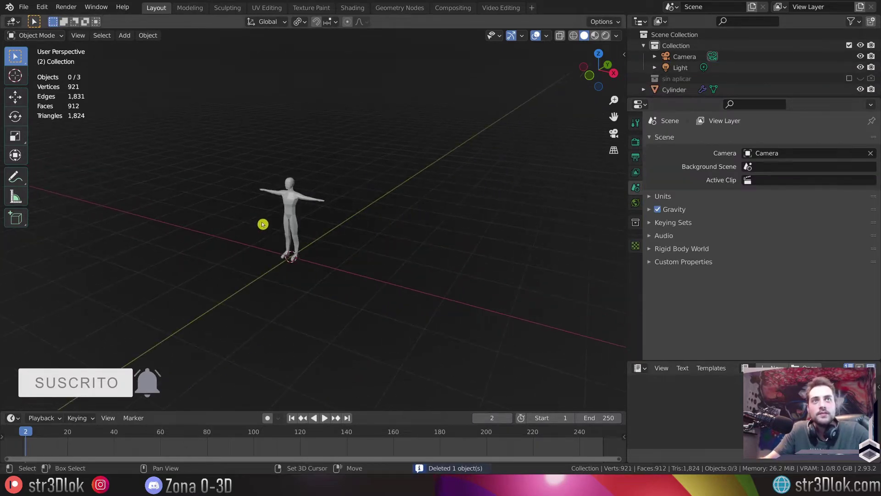
pyautogui.click(291, 206)
pyautogui.press('KP_Decimal')
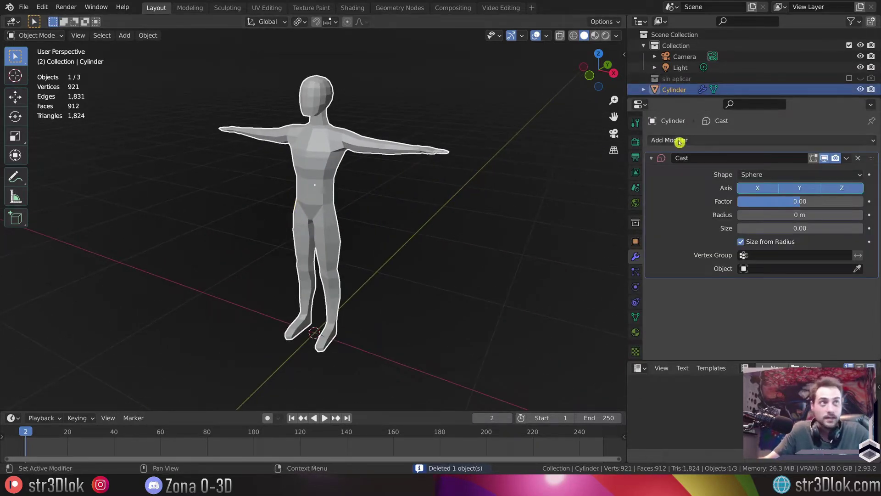
# Set the figure's Cast shape to Cuboid and lower Factor to -0.11.
pyautogui.click(778, 174)
pyautogui.click(752, 211)
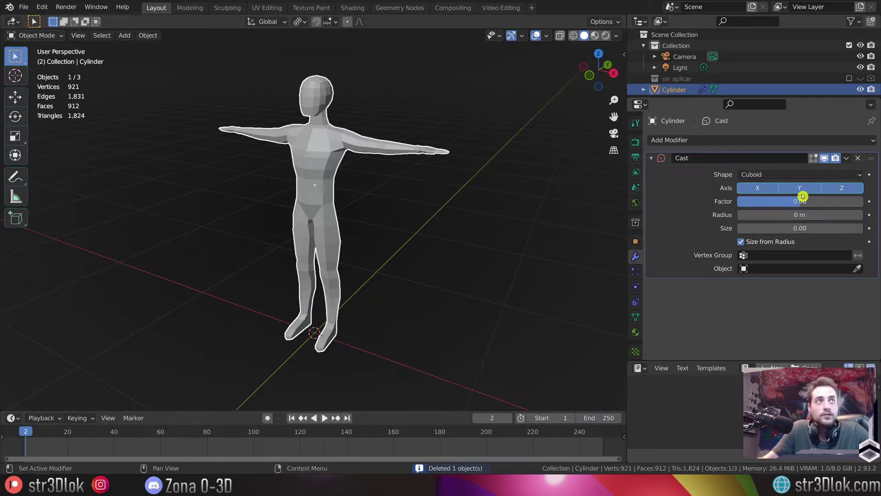
pyautogui.moveTo(803, 201); pyautogui.dragTo(798, 201)
pyautogui.moveTo(288, 190)
pyautogui.mouseDown(button='middle')
pyautogui.moveTo(334, 181)
pyautogui.moveTo(325, 179)
pyautogui.mouseUp(button='middle')
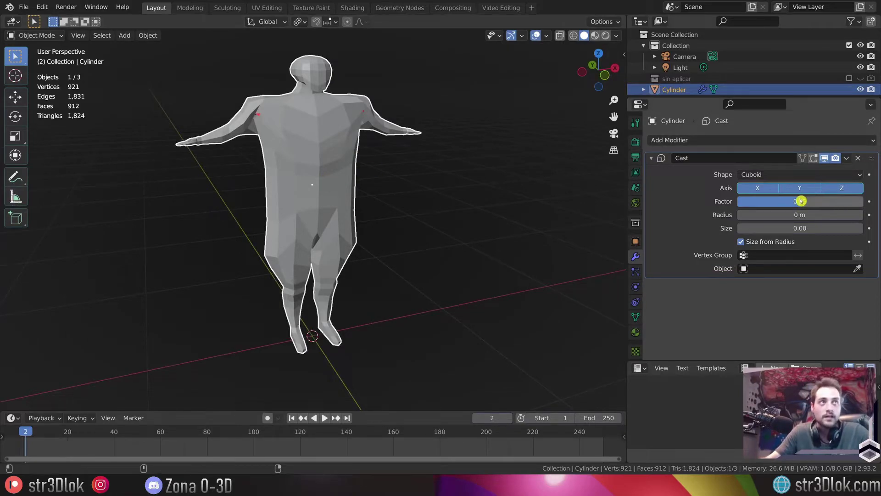
pyautogui.moveTo(800, 201); pyautogui.dragTo(793, 201)
pyautogui.click(794, 178)
# Switch the Cast shape back to Sphere and raise the factor to test inflating the figure.
pyautogui.click(779, 187)
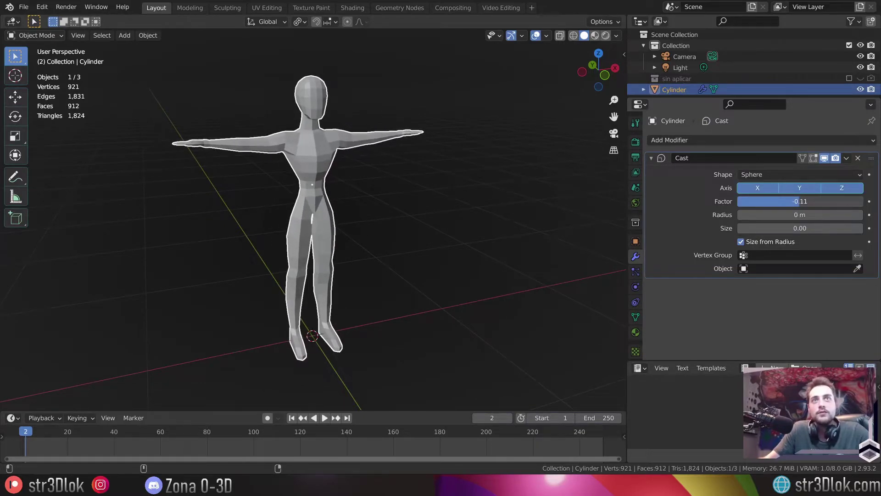
pyautogui.moveTo(271, 194); pyautogui.dragTo(281, 192, button='middle')
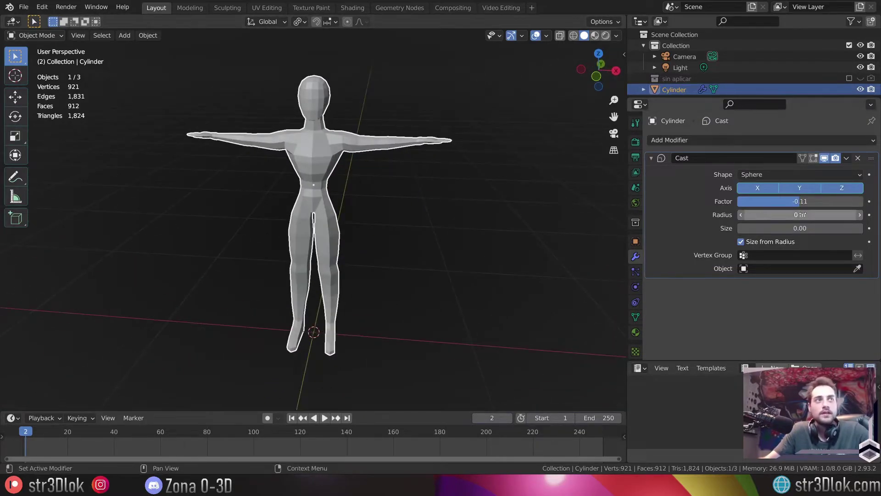
pyautogui.moveTo(788, 206); pyautogui.dragTo(807, 206)
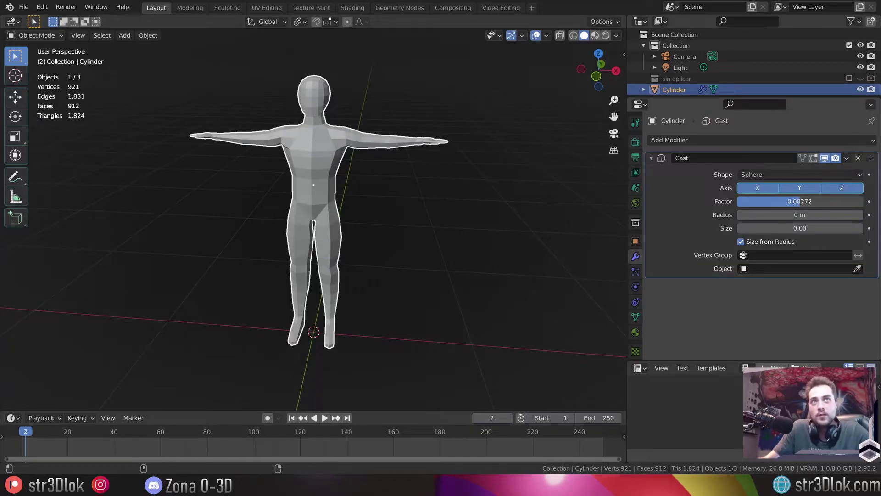
pyautogui.moveTo(800, 201); pyautogui.dragTo(826, 201)
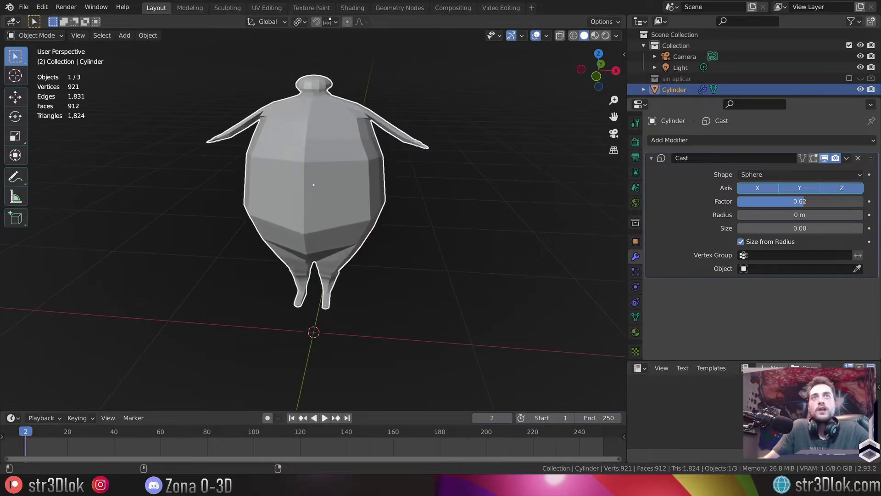
pyautogui.moveTo(252, 161)
pyautogui.mouseDown(button='middle')
pyautogui.moveTo(118, 163)
pyautogui.moveTo(281, 158)
pyautogui.moveTo(222, 151)
pyautogui.moveTo(267, 164)
pyautogui.mouseUp(button='middle')
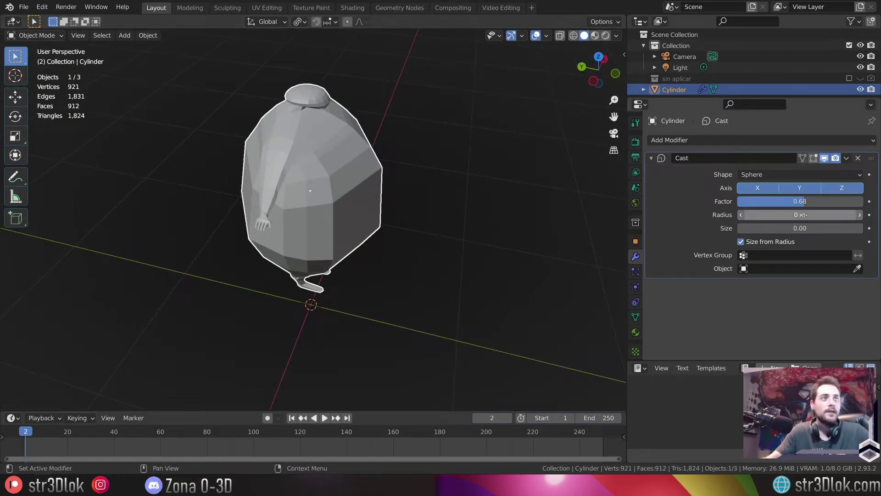
# Set Cast Radius to 0.035 m and Factor to 0.18, restoring the human shape.
pyautogui.moveTo(800, 214)
pyautogui.mouseDown()
pyautogui.moveTo(808, 214)
pyautogui.moveTo(775, 214)
pyautogui.mouseUp()
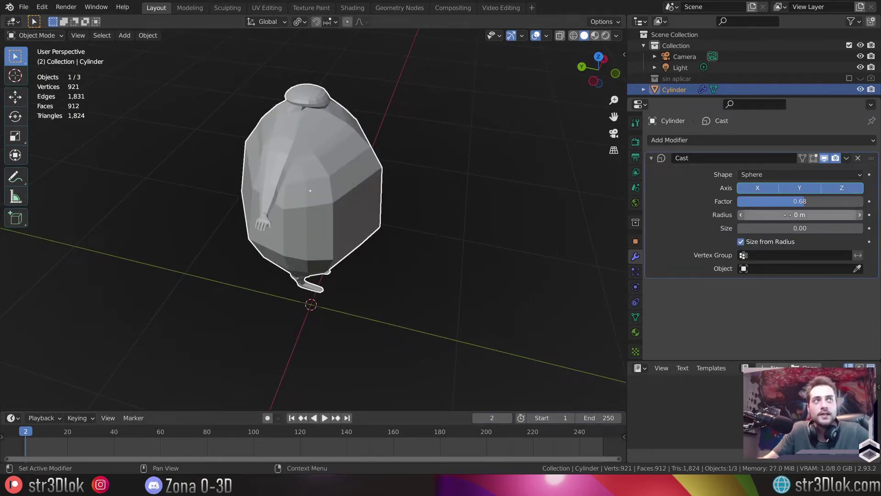
pyautogui.keyDown('alt'); pyautogui.moveTo(275, 156); pyautogui.dragTo(308, 153, button='middle'); pyautogui.keyUp('alt')
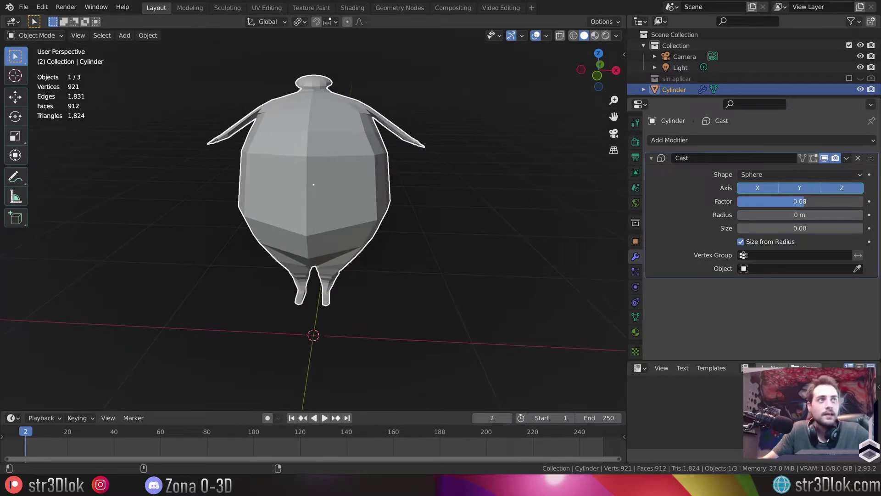
pyautogui.moveTo(800, 202); pyautogui.dragTo(819, 215)
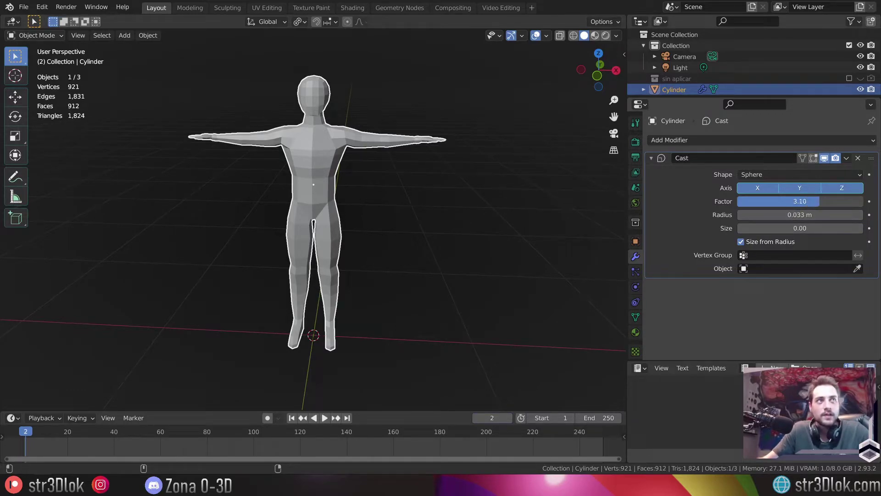
# Raise the figure's Cast factor to 1.16.
pyautogui.moveTo(800, 201); pyautogui.dragTo(790, 215)
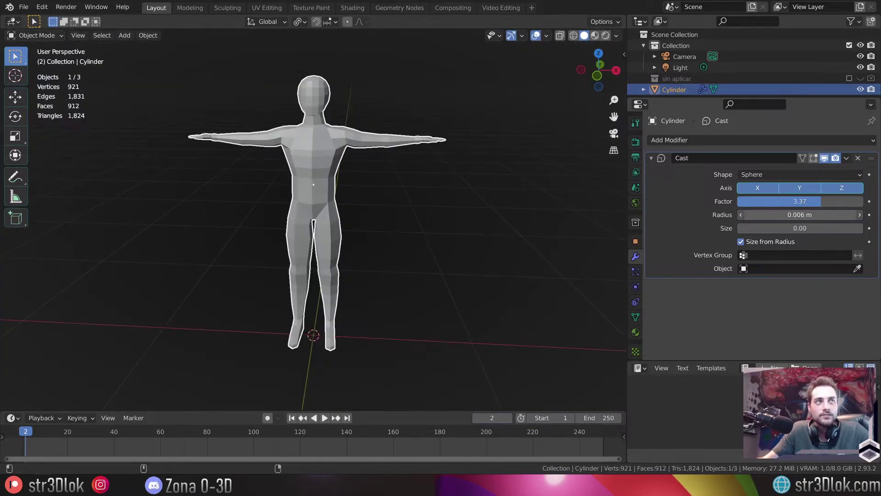
pyautogui.click(814, 201)
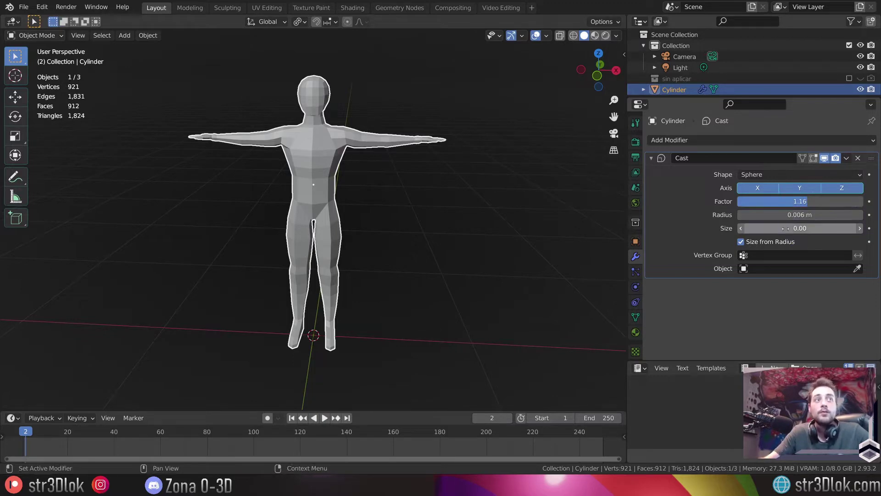
pyautogui.click(737, 242)
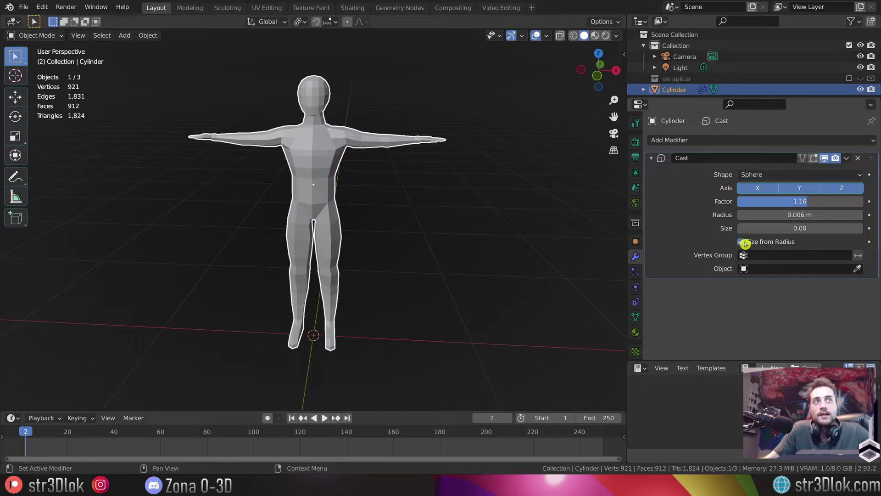
# Disable Size from Radius and drag Radius to 0.16 m, checking from the right view.
pyautogui.click(741, 241)
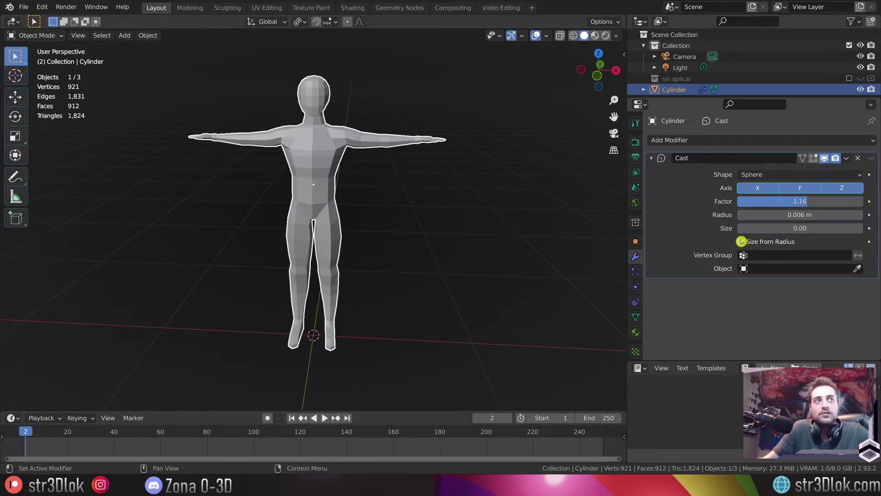
pyautogui.moveTo(775, 215); pyautogui.dragTo(813, 215)
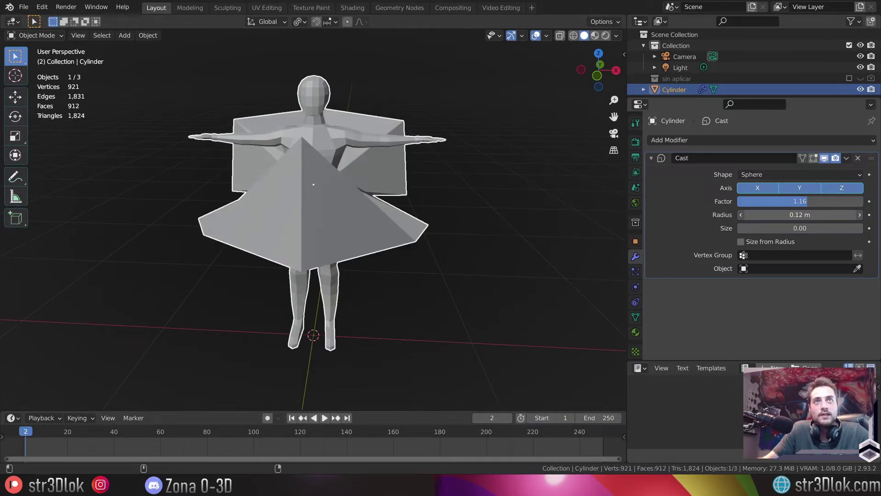
pyautogui.moveTo(338, 187); pyautogui.dragTo(272, 192, button='middle')
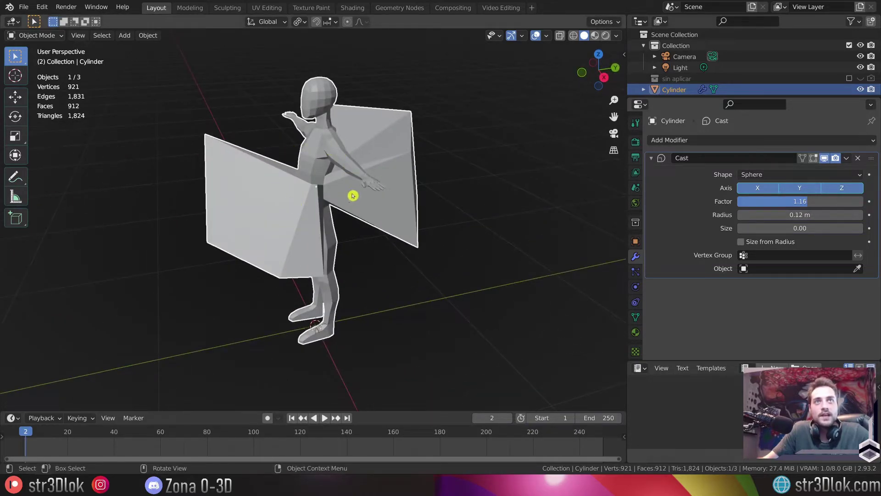
pyautogui.press('KP_3')
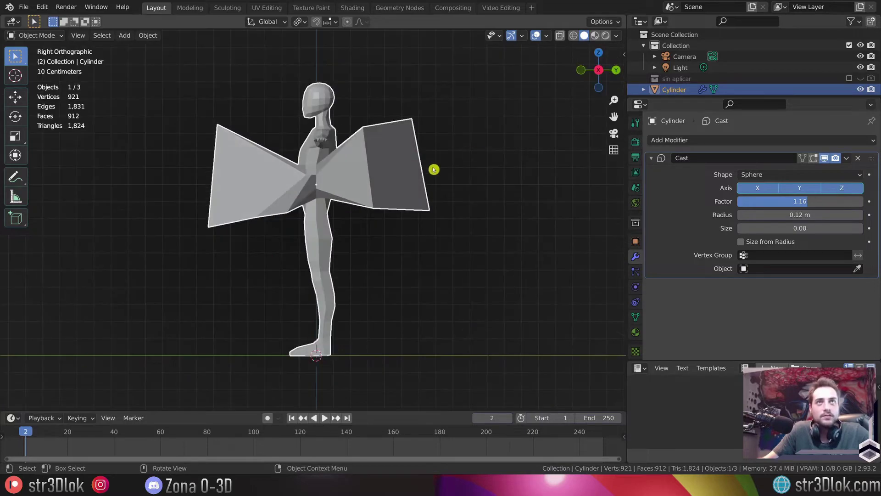
pyautogui.moveTo(779, 217)
pyautogui.mouseDown()
pyautogui.moveTo(858, 214)
pyautogui.moveTo(753, 215)
pyautogui.mouseUp()
# Reset Cast Radius and Factor to 0, then set Size 0.81, Radius 1 m, Factor 0.30.
pyautogui.moveTo(389, 194); pyautogui.dragTo(505, 218, button='middle')
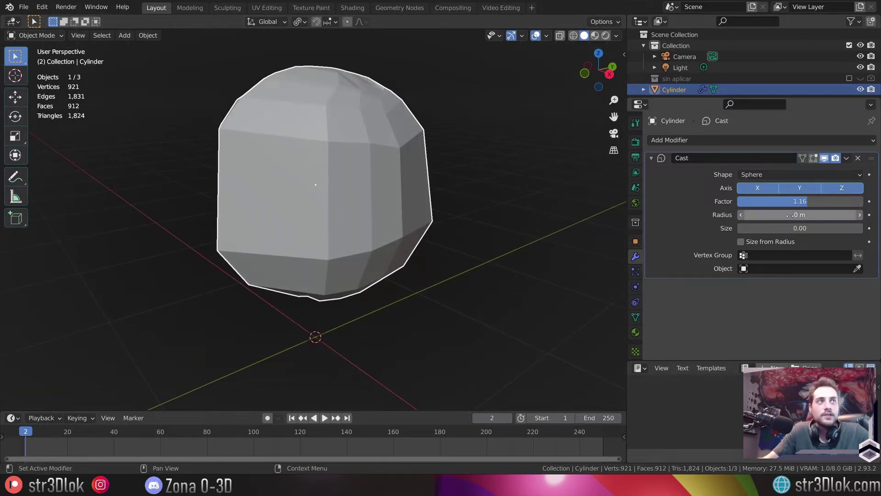
pyautogui.moveTo(790, 202); pyautogui.dragTo(786, 202)
pyautogui.moveTo(808, 201); pyautogui.dragTo(805, 201)
pyautogui.click(806, 201)
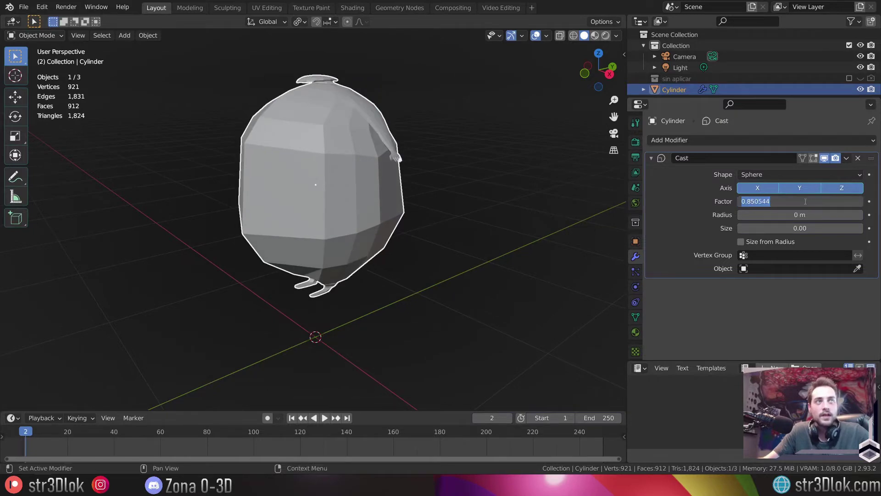
pyautogui.write('0')
pyautogui.press('Return')
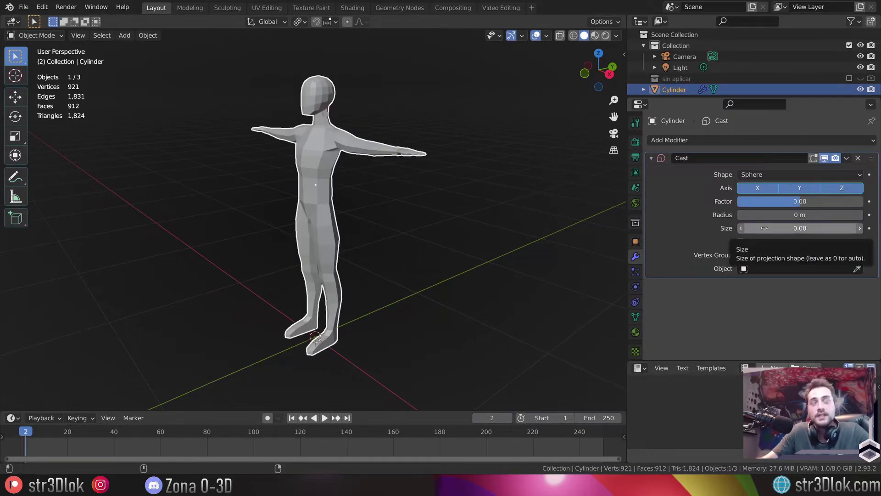
pyautogui.moveTo(758, 228); pyautogui.dragTo(770, 229)
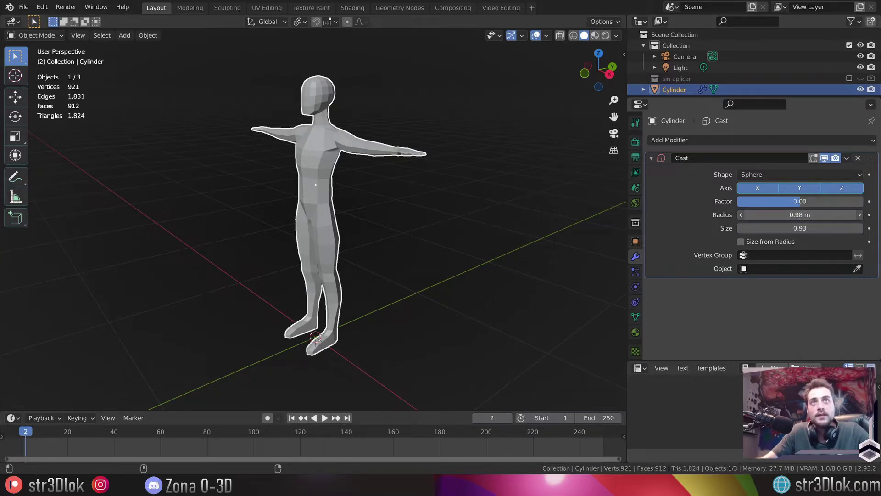
pyautogui.moveTo(800, 215)
pyautogui.mouseDown()
pyautogui.moveTo(812, 215)
pyautogui.moveTo(810, 201)
pyautogui.moveTo(780, 228)
pyautogui.moveTo(808, 228)
pyautogui.mouseUp()
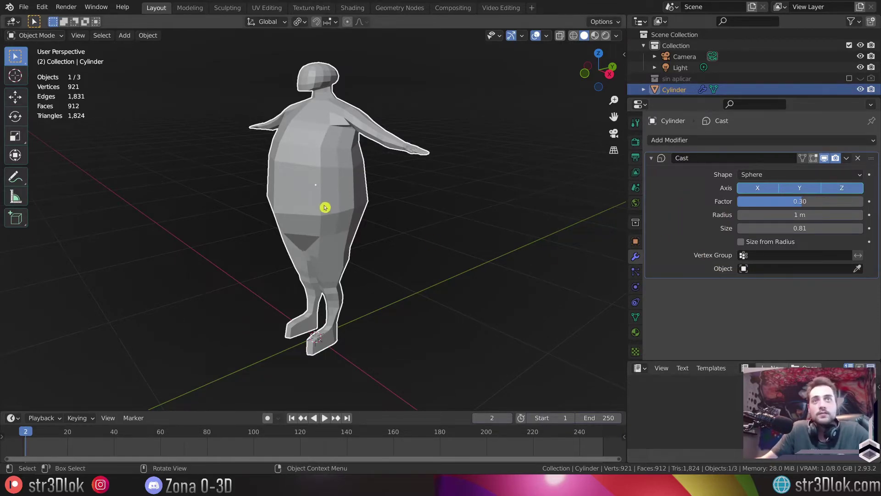
# Add a plane beneath the figure and assign it as the Cast control object.
pyautogui.scroll(-5, 324, 206)
pyautogui.hotkey('shift', 'a')
pyautogui.click(382, 210)
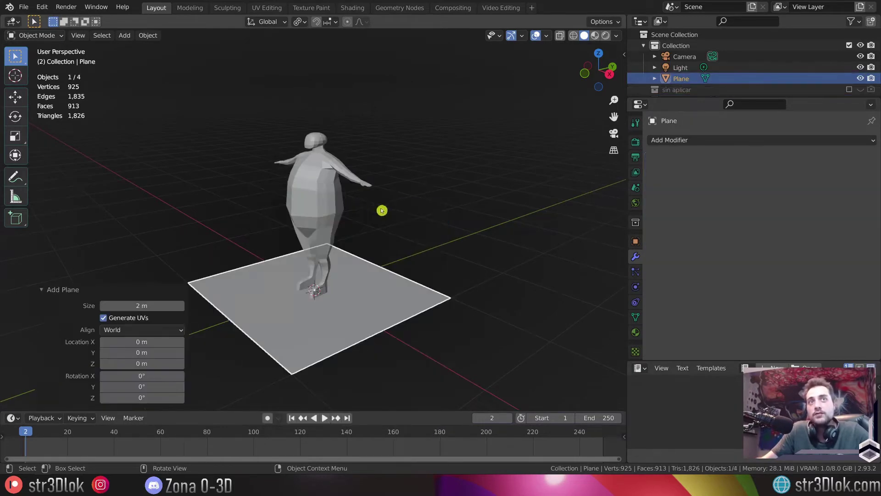
pyautogui.click(318, 199)
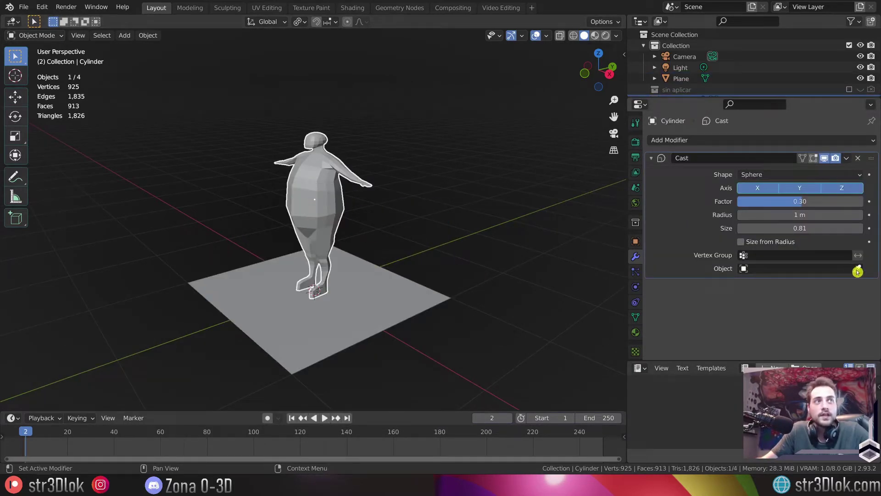
pyautogui.click(335, 302)
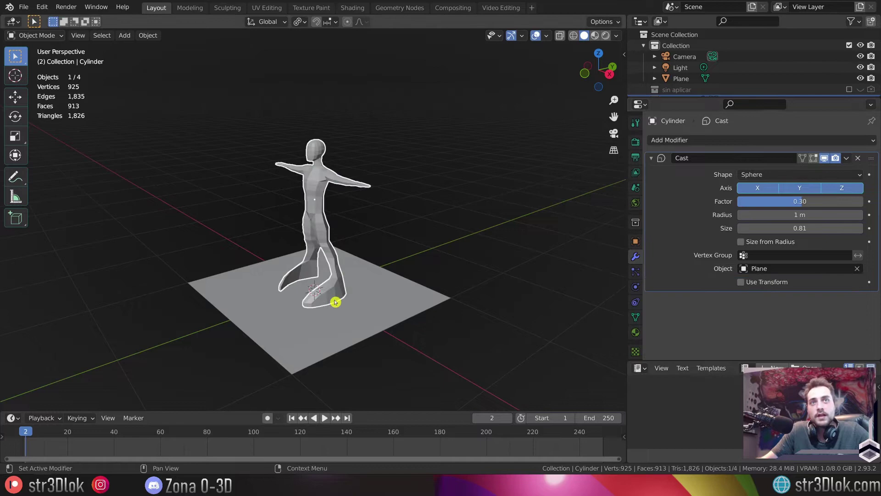
# Raise the plane along Z, cancelling a stray sideways X move.
pyautogui.click(361, 313)
pyautogui.press('g')
pyautogui.press('z')
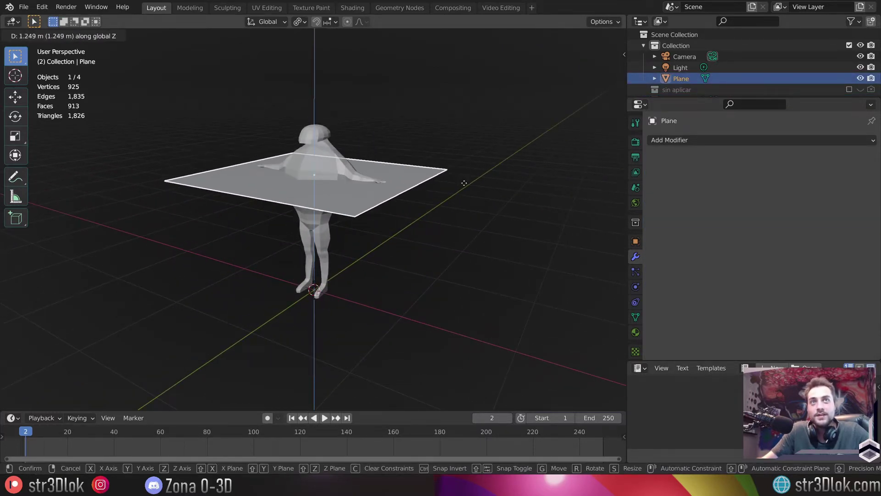
pyautogui.click(446, 378)
pyautogui.moveTo(329, 187)
pyautogui.mouseDown(button='middle')
pyautogui.moveTo(324, 180)
pyautogui.moveTo(381, 257)
pyautogui.mouseUp(button='middle')
pyautogui.press('g')
pyautogui.press('z')
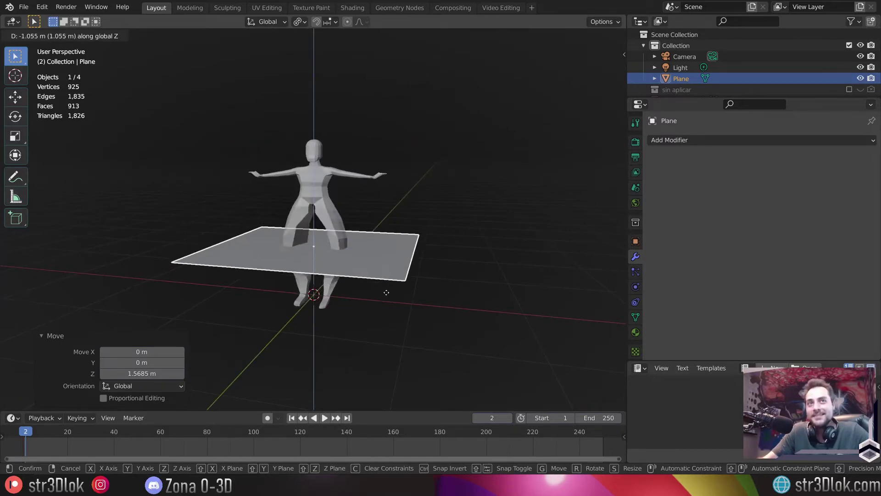
pyautogui.press('x')
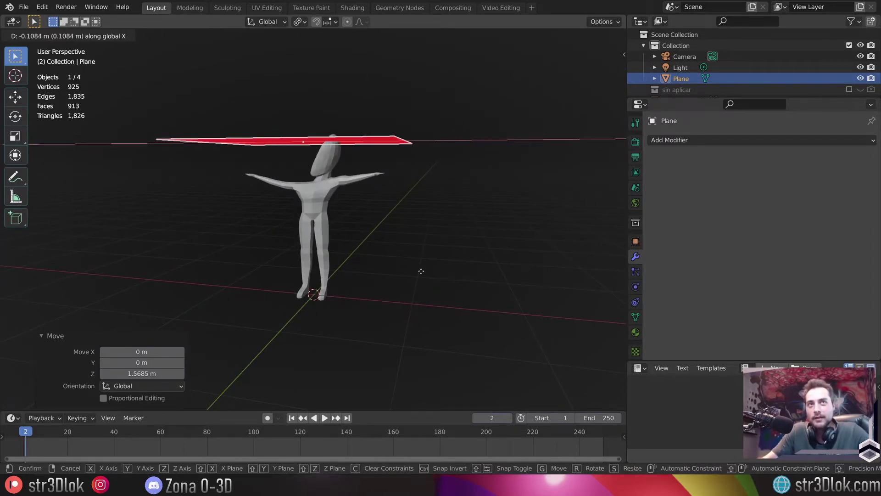
pyautogui.click(459, 267)
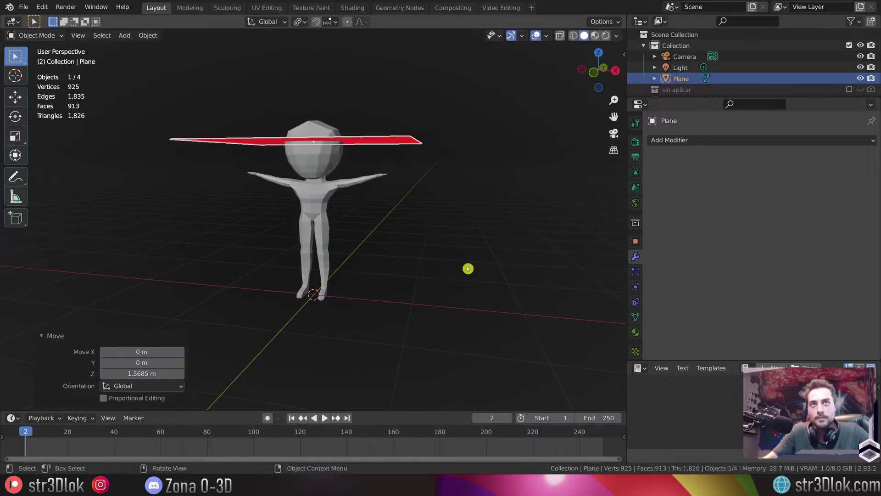
# Reselect and frame the figure, set Cast Object to Plane and enable Use Transform.
pyautogui.click(303, 216)
pyautogui.press('KP_Decimal')
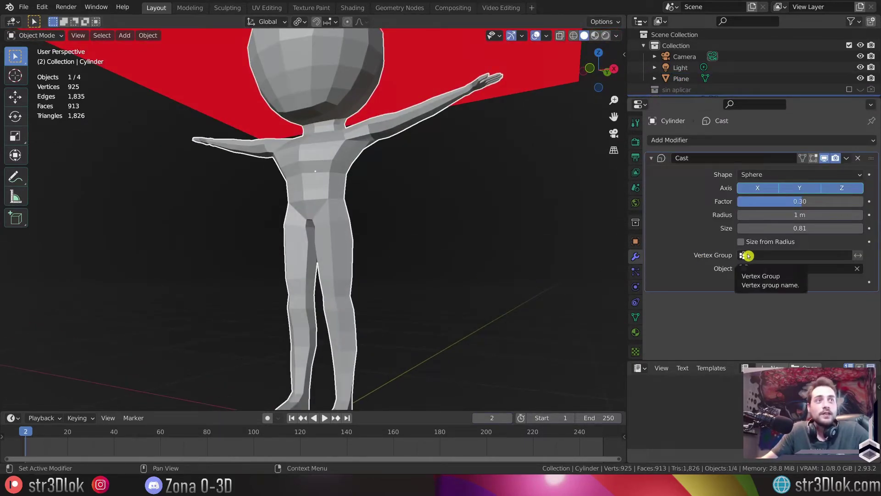
pyautogui.click(746, 269)
pyautogui.click(744, 291)
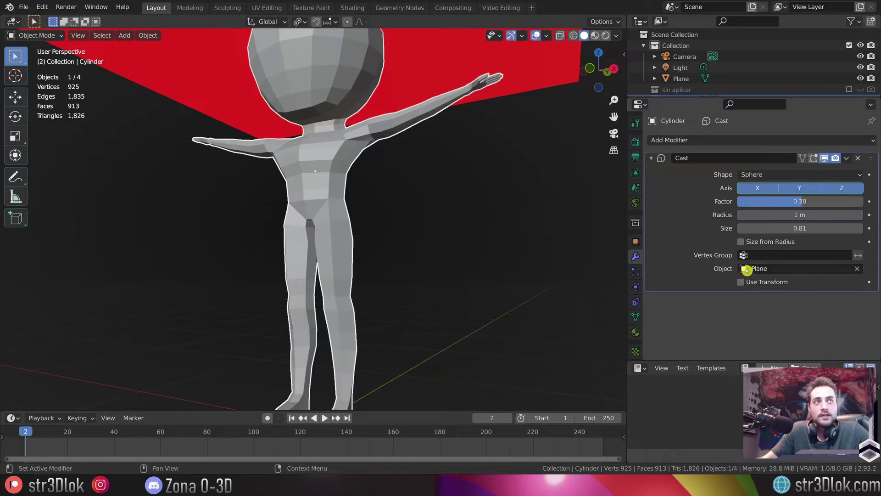
pyautogui.click(740, 283)
# Move the plane up along Z to head height, then reselect the character.
pyautogui.click(453, 55)
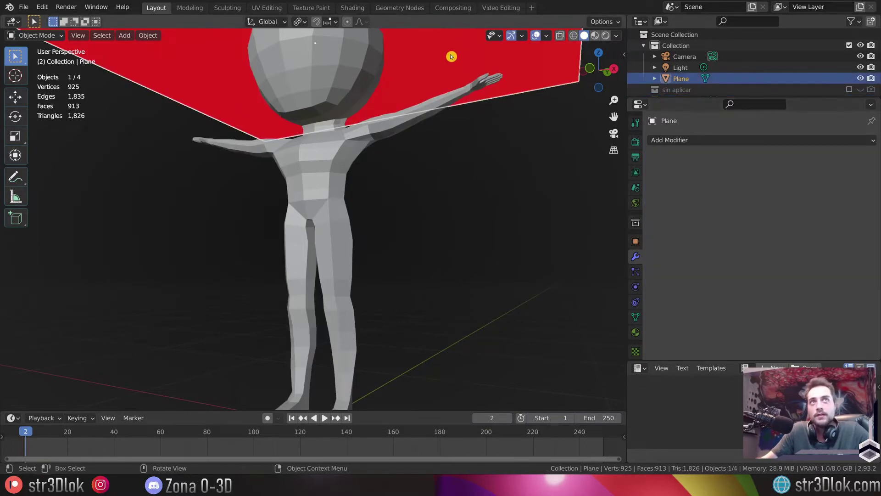
pyautogui.press('g')
pyautogui.press('z')
pyautogui.click(350, 37)
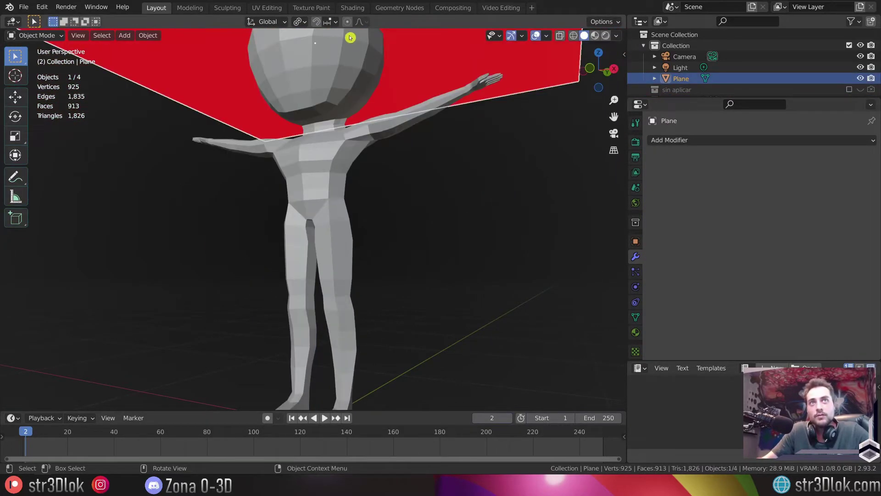
pyautogui.click(332, 78)
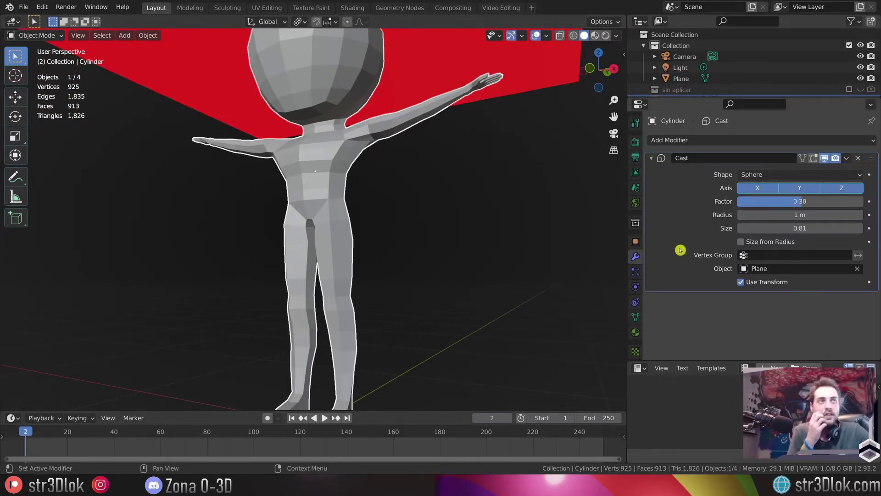
# In Edit Mode, assign the leg vertices to a new vertex group named Group.
pyautogui.click(635, 317)
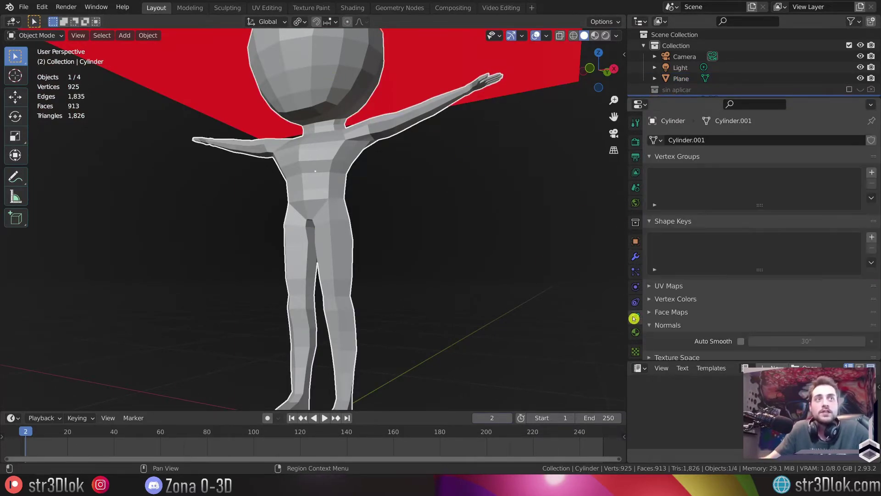
pyautogui.scroll(-5, 446, 230)
pyautogui.press('Tab')
pyautogui.hotkey('shift', 'z')
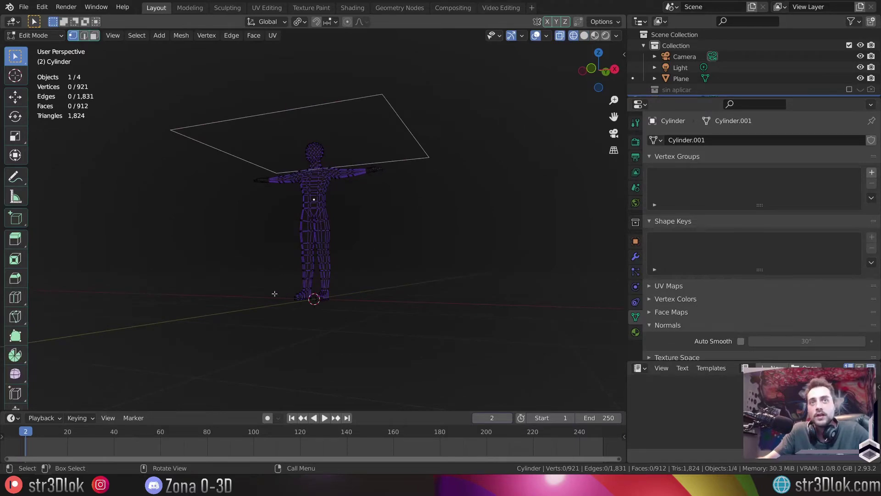
pyautogui.moveTo(275, 293); pyautogui.dragTo(352, 321)
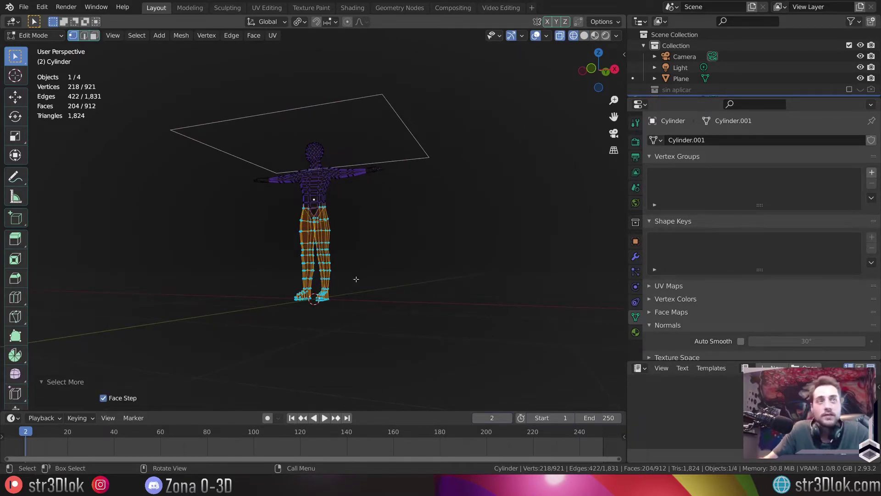
pyautogui.click(870, 172)
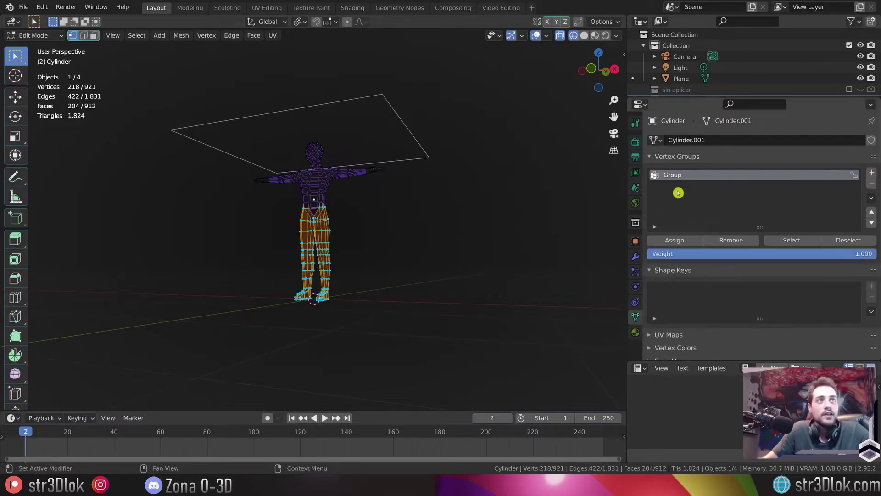
pyautogui.click(678, 239)
pyautogui.press('Tab')
# Limit the Cast modifier to vertex group Group with its influence inverted.
pyautogui.click(636, 256)
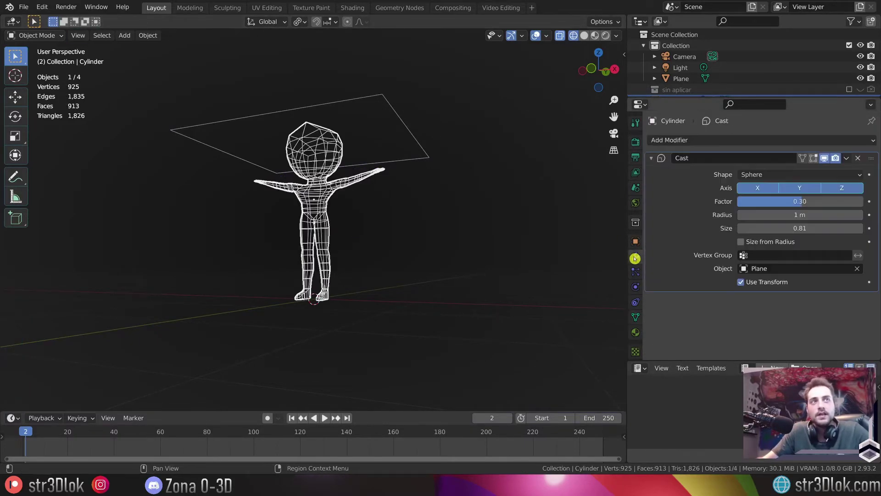
pyautogui.scroll(4, 450, 253)
pyautogui.press('z')
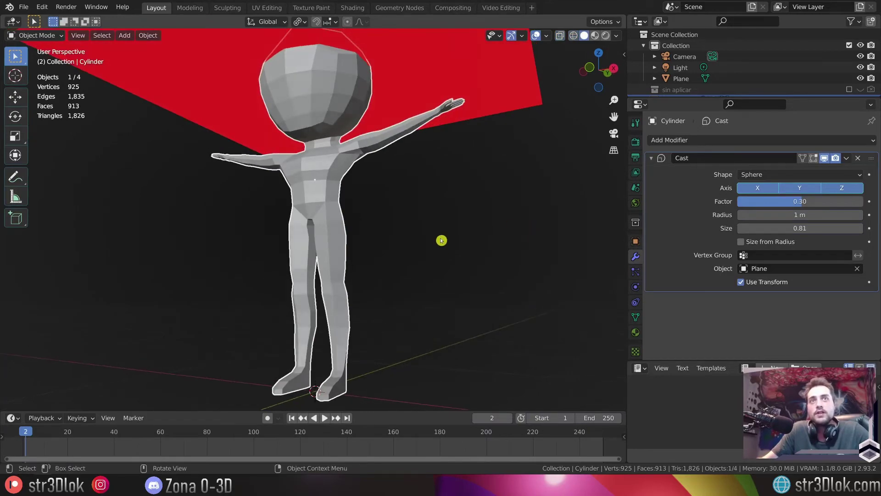
pyautogui.click(761, 255)
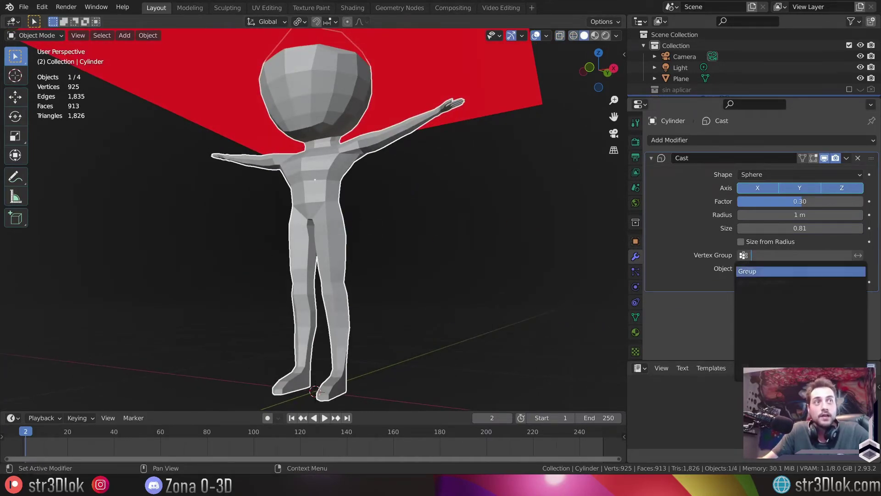
pyautogui.click(748, 271)
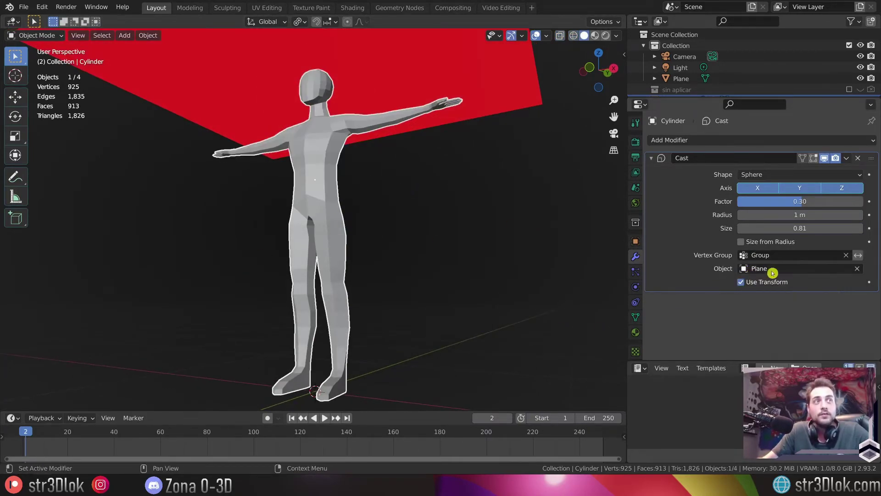
pyautogui.click(857, 256)
# Hide the red control plane and reselect the character.
pyautogui.scroll(-3, 319, 212)
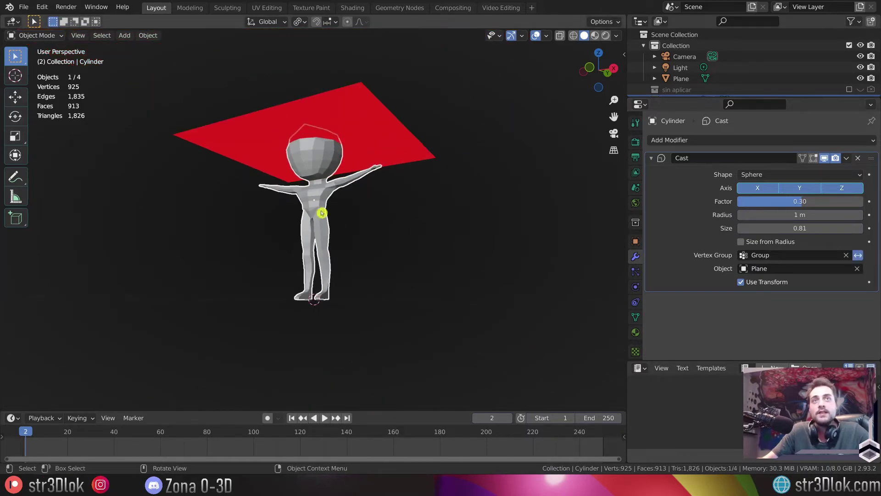
pyautogui.moveTo(319, 212); pyautogui.dragTo(356, 219, button='middle')
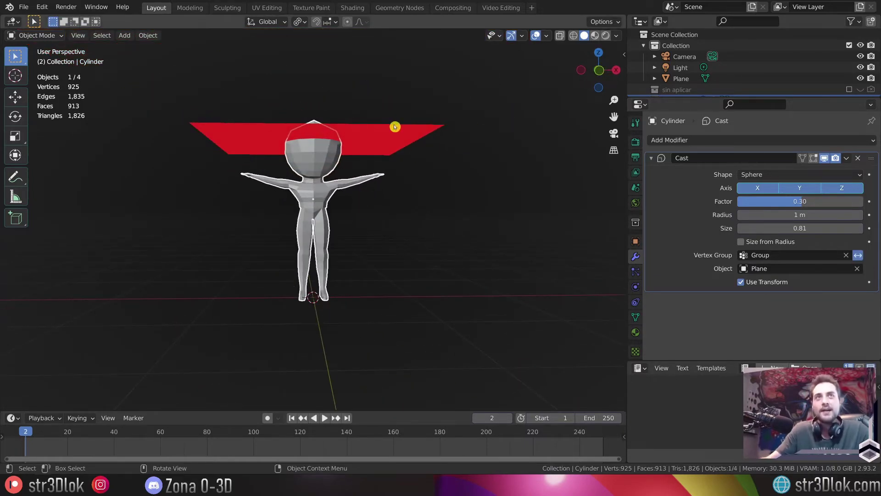
pyautogui.click(375, 135)
pyautogui.press('h')
pyautogui.moveTo(374, 136)
pyautogui.mouseDown(button='middle')
pyautogui.moveTo(252, 269)
pyautogui.moveTo(302, 224)
pyautogui.mouseUp(button='middle')
pyautogui.click(329, 184)
pyautogui.moveTo(330, 183); pyautogui.dragTo(340, 207, button='middle')
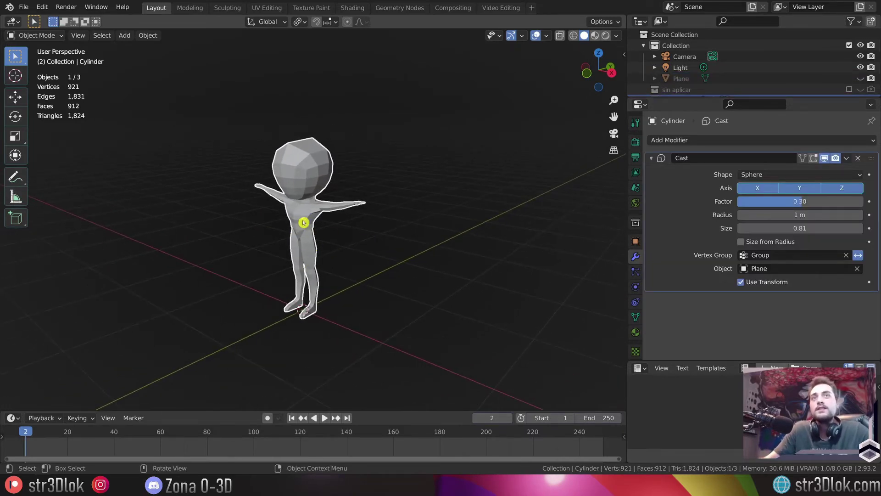
# Raise the Cast factor, then lower it to -0.05 so the head shrinks back.
pyautogui.scroll(3, 302, 223)
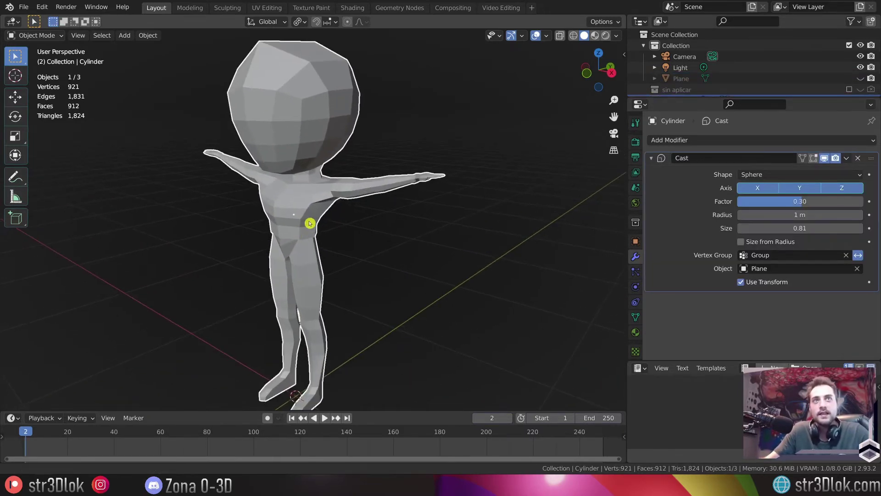
pyautogui.scroll(-1, 326, 200)
pyautogui.scroll(-1, 335, 225)
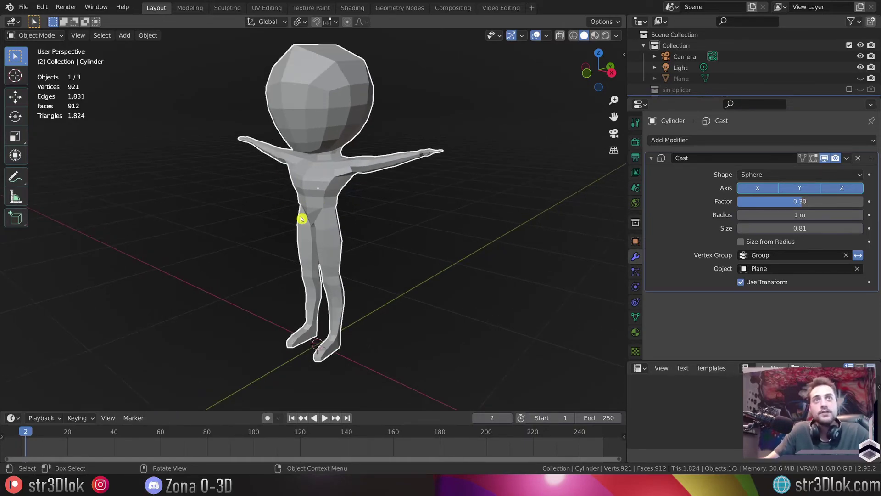
pyautogui.moveTo(809, 204); pyautogui.dragTo(824, 204)
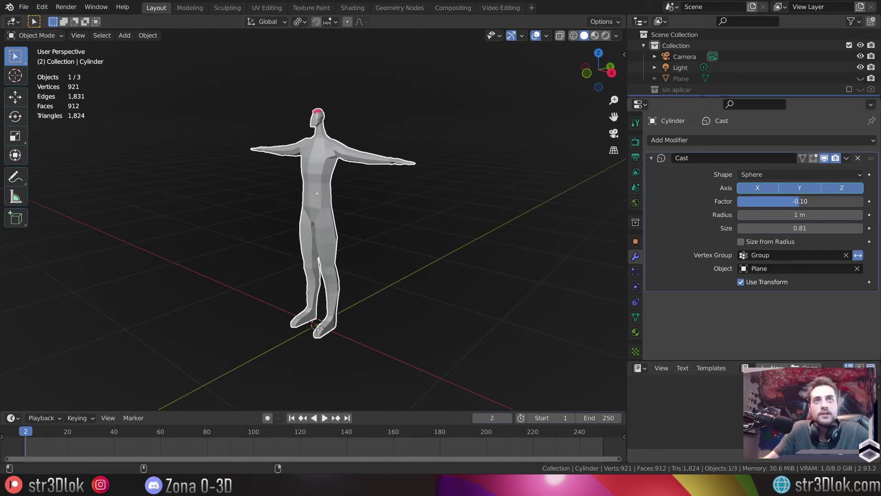
pyautogui.moveTo(824, 204); pyautogui.dragTo(760, 203)
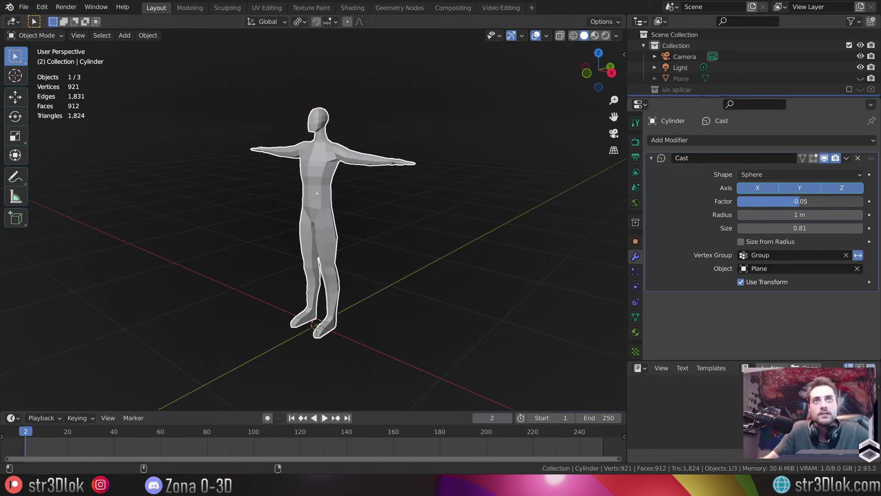
# Toggle one of the Cast axis buttons while viewing the figure from several angles.
pyautogui.moveTo(324, 171); pyautogui.dragTo(306, 128, button='middle')
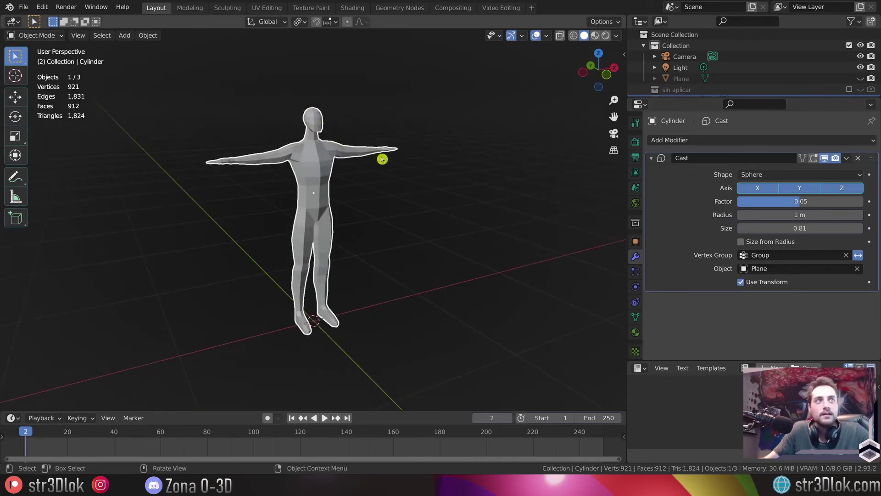
pyautogui.moveTo(383, 159); pyautogui.dragTo(403, 161, button='middle')
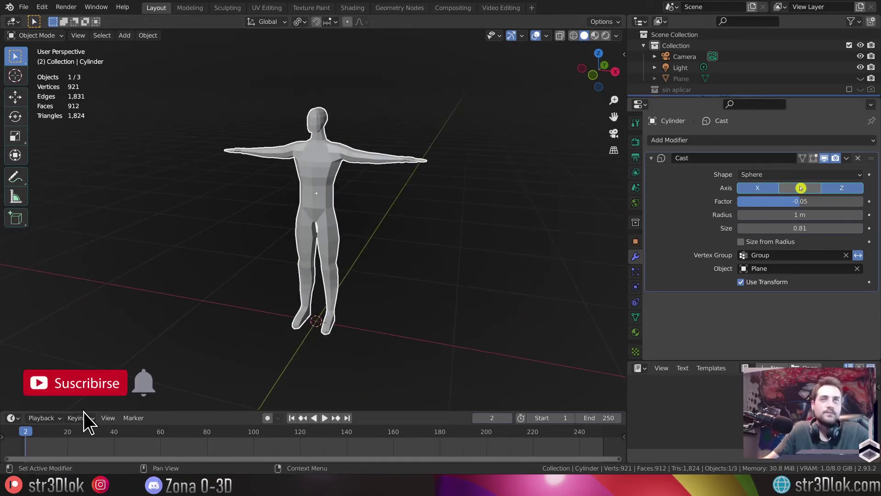
pyautogui.click(841, 190)
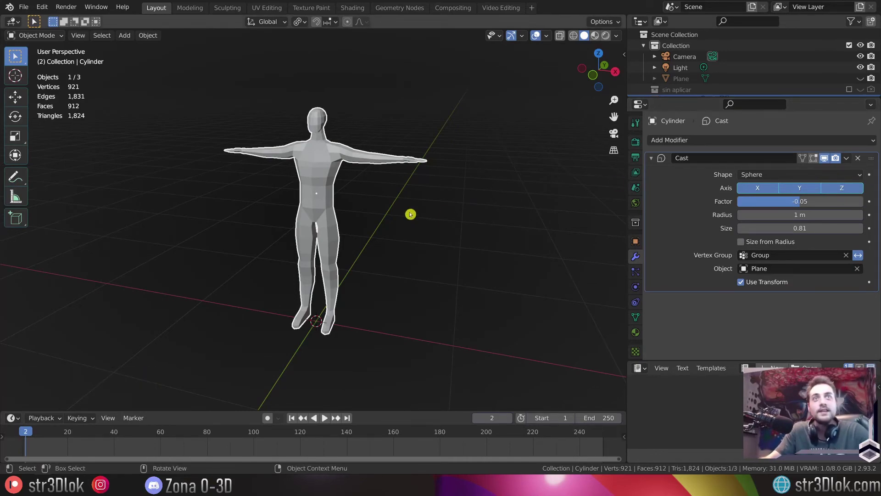
pyautogui.moveTo(411, 212); pyautogui.dragTo(358, 215, button='middle')
# Switch the Cast shape to Cuboid after trying Cylinder, and set the factor to 0.12.
pyautogui.click(782, 179)
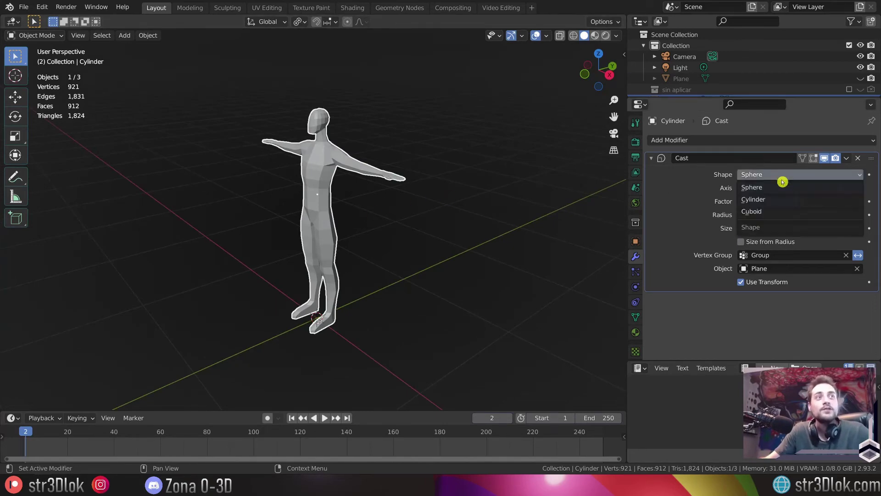
pyautogui.click(771, 200)
pyautogui.click(766, 175)
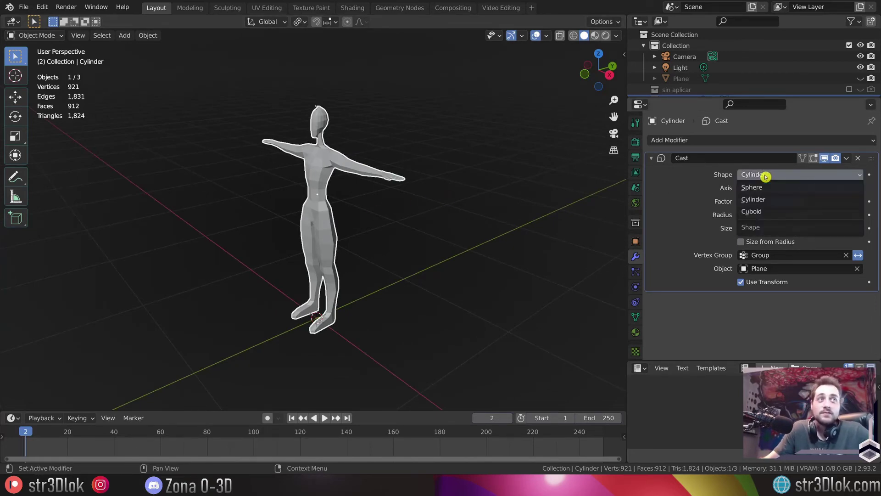
pyautogui.click(759, 212)
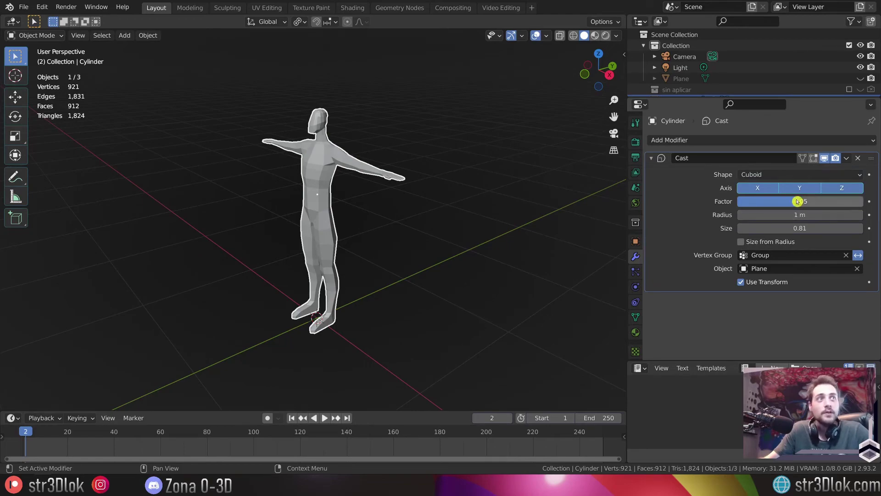
pyautogui.moveTo(797, 201); pyautogui.dragTo(758, 201)
pyautogui.moveTo(376, 181); pyautogui.dragTo(419, 163, button='middle')
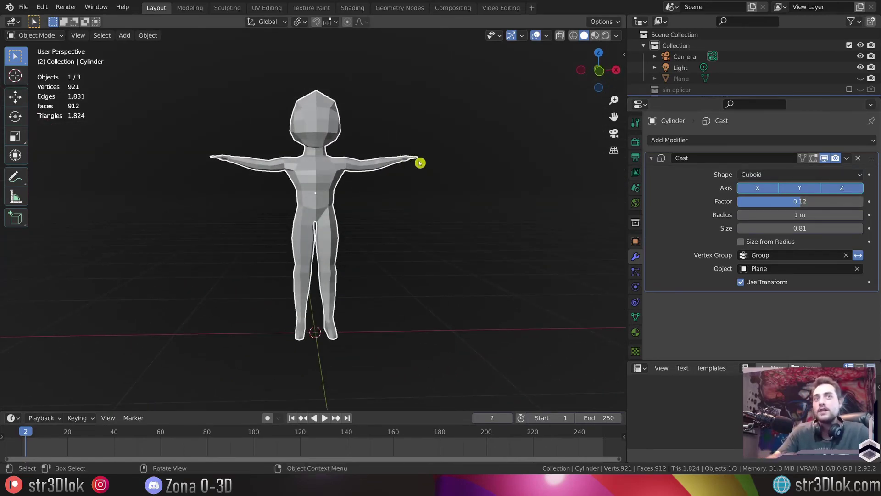